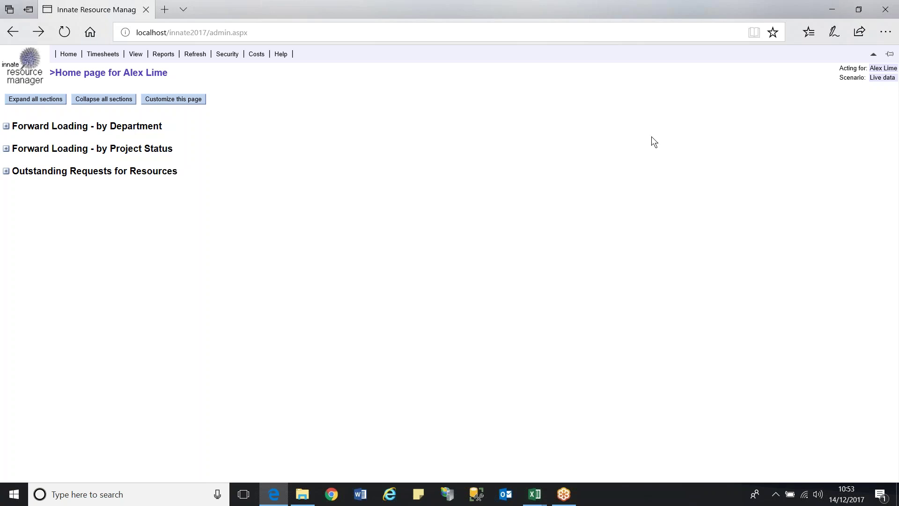
- Review the Forward Loading - by Department report, drilling down into the IT department and its ANALYST role
click(4, 125)
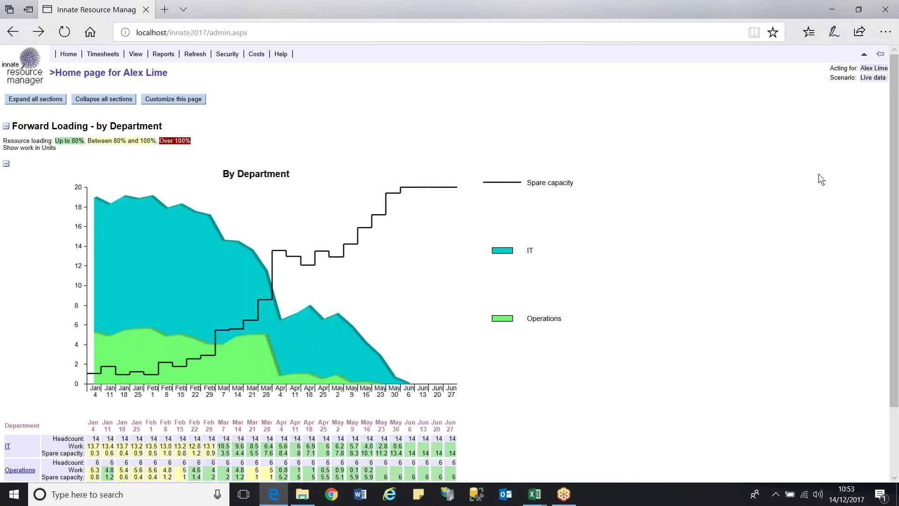
scroll(819, 175, down, 2)
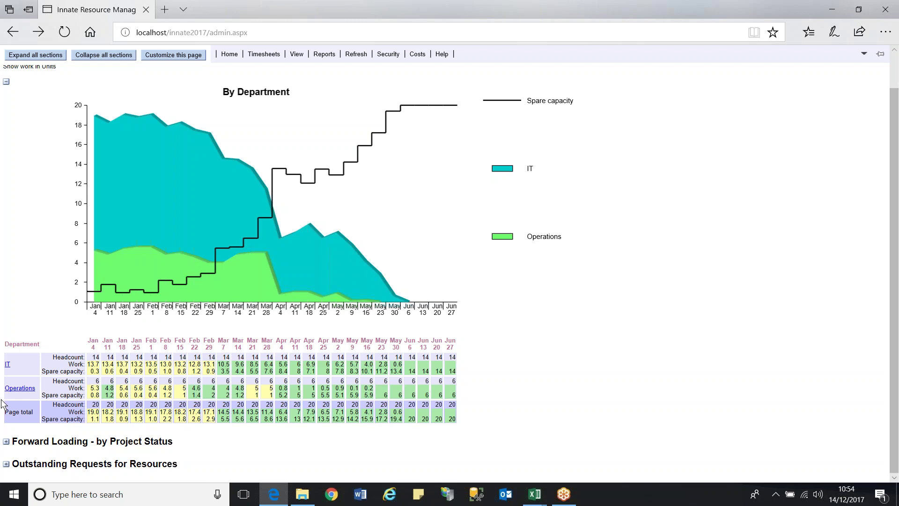
click(7, 364)
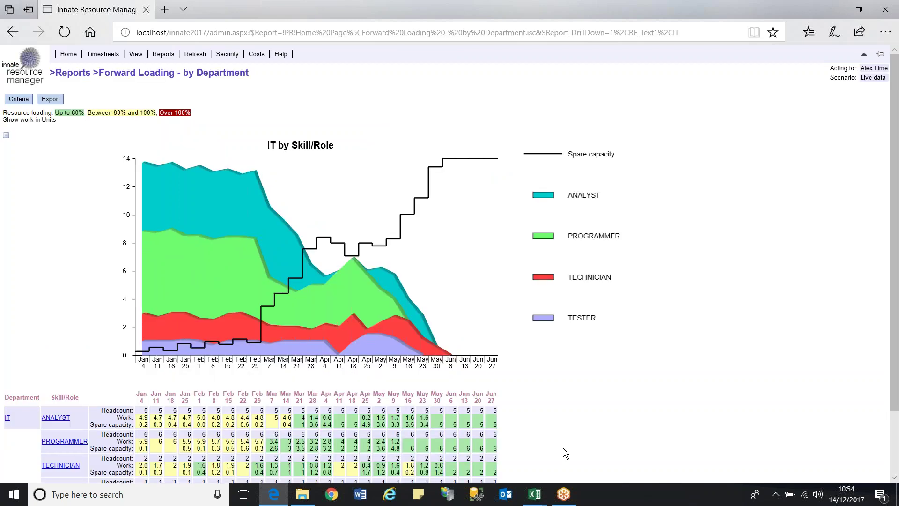
scroll(610, 406, down, 2)
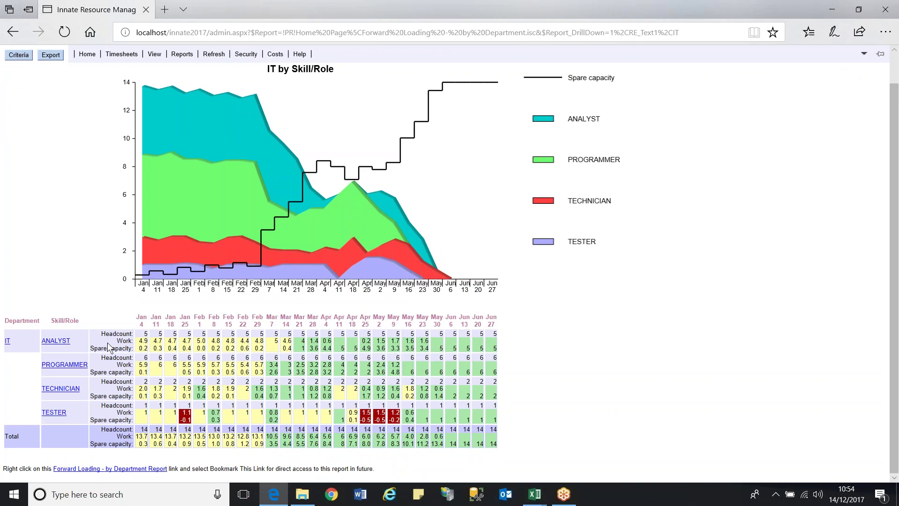
click(56, 341)
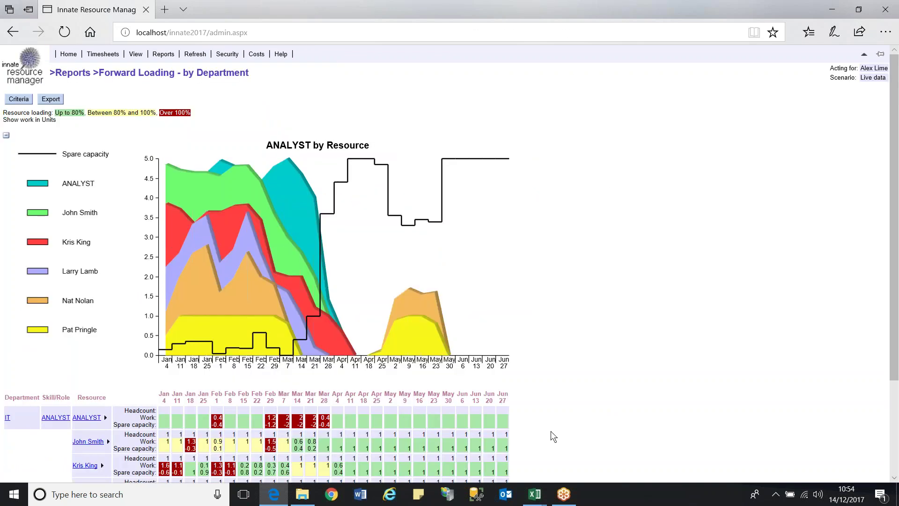
scroll(556, 433, down, 3)
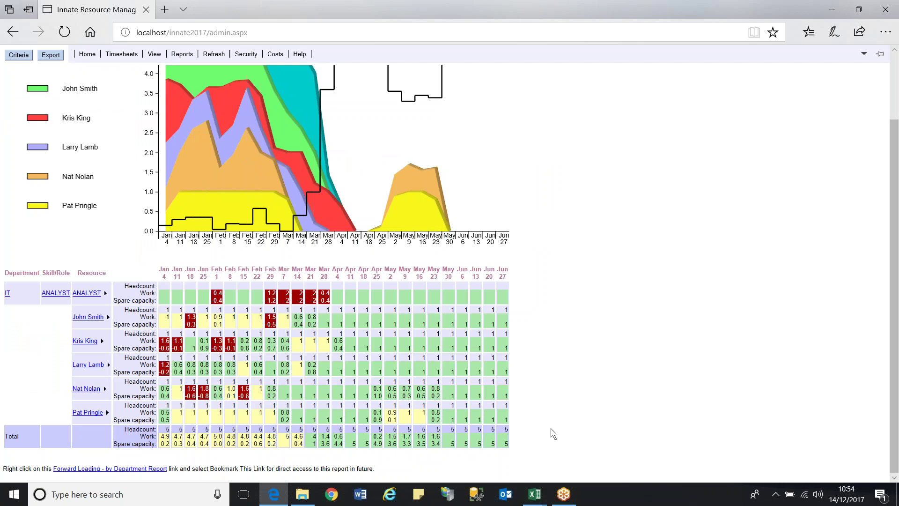
- Return to the home page, collapse the department loading section and view Forward Loading - by Project Status
click(18, 35)
click(18, 35)
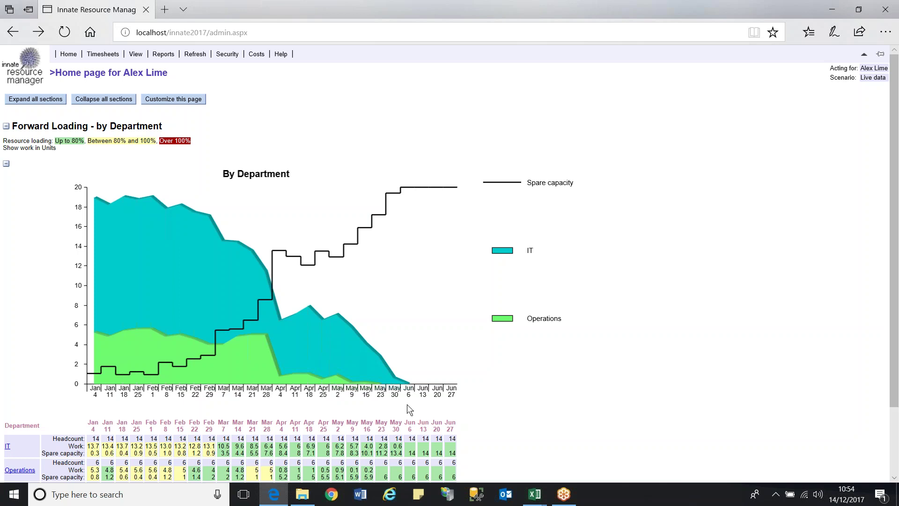
click(7, 127)
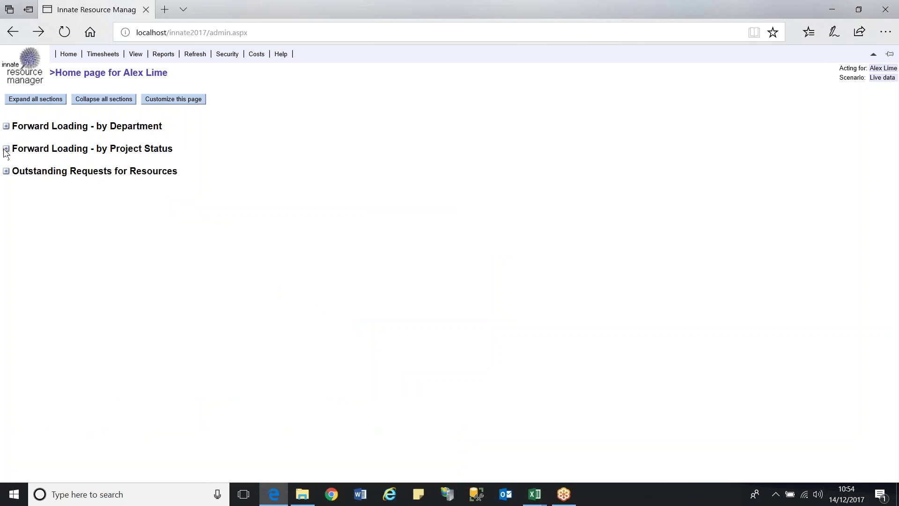
click(6, 149)
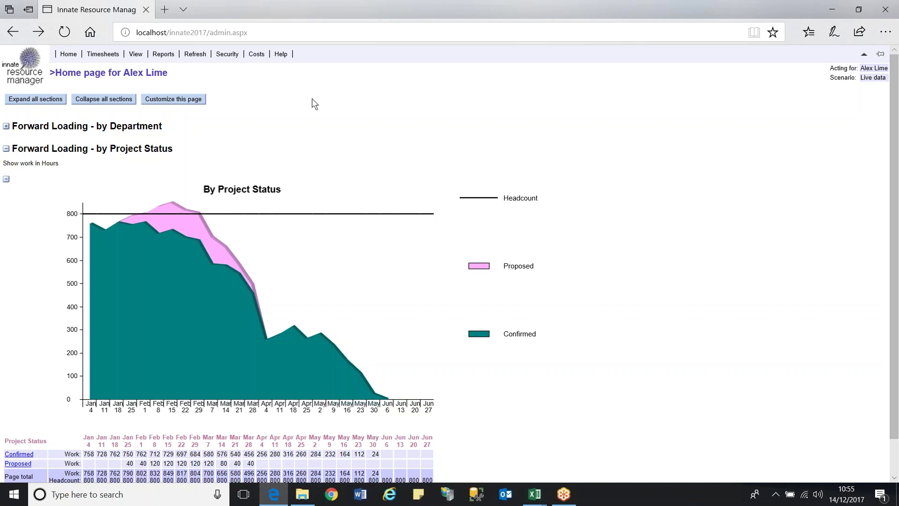
- Switch the session to act for another user, a project manager
mouse_move(227, 55)
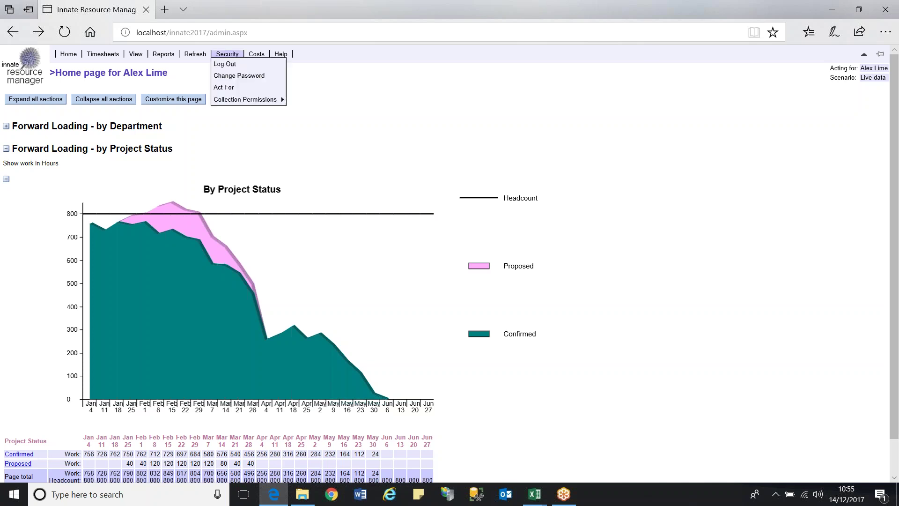
click(224, 88)
click(70, 139)
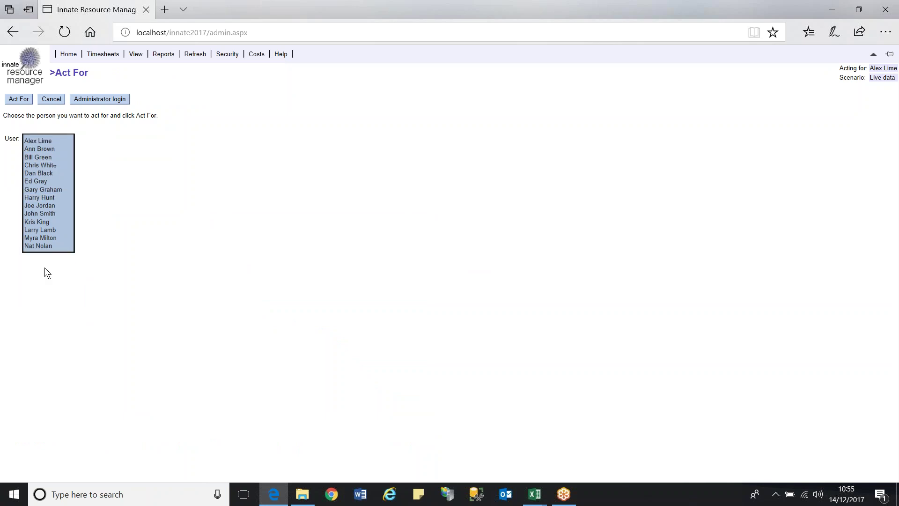
click(44, 267)
click(19, 99)
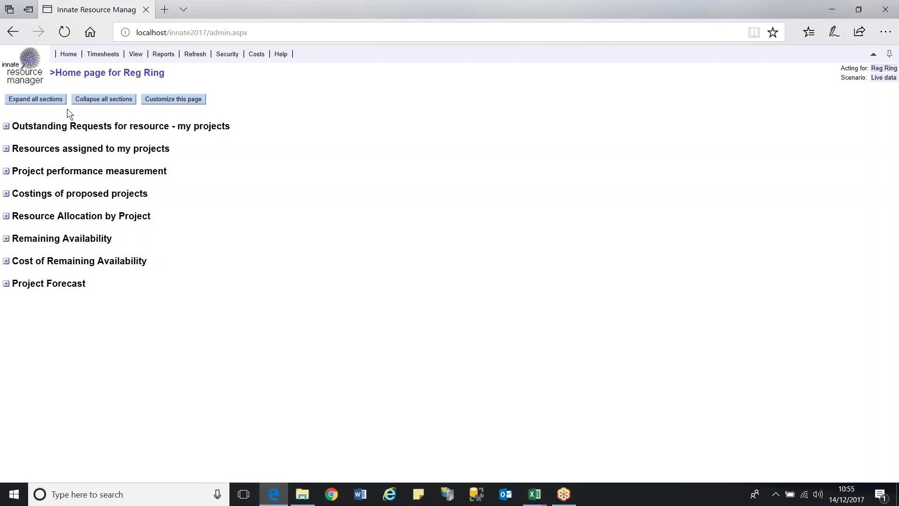
- Review the Outstanding Requests for resource - my projects and Resources assigned to my projects sections, collapsing each one
click(6, 127)
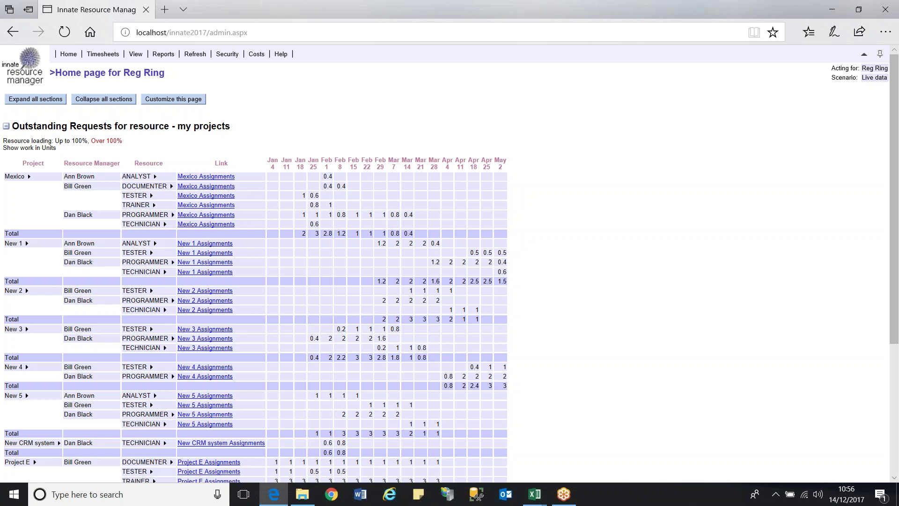
click(6, 126)
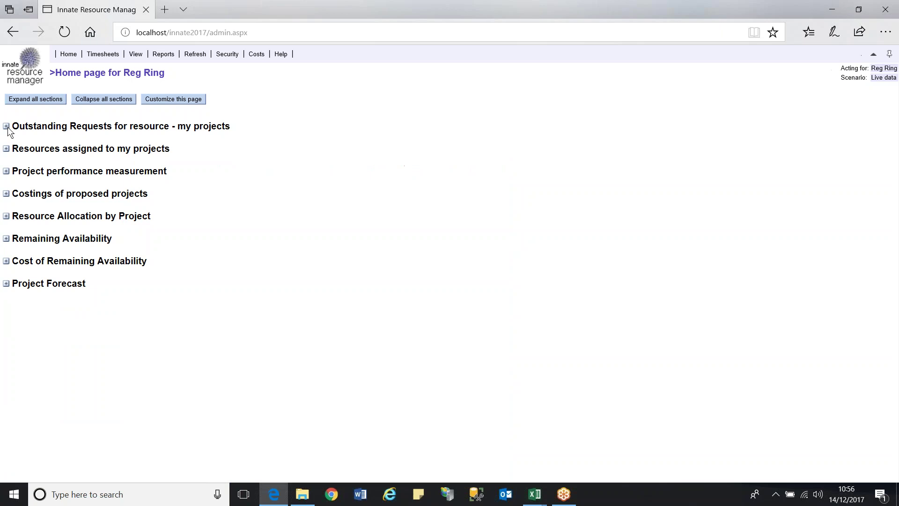
click(7, 149)
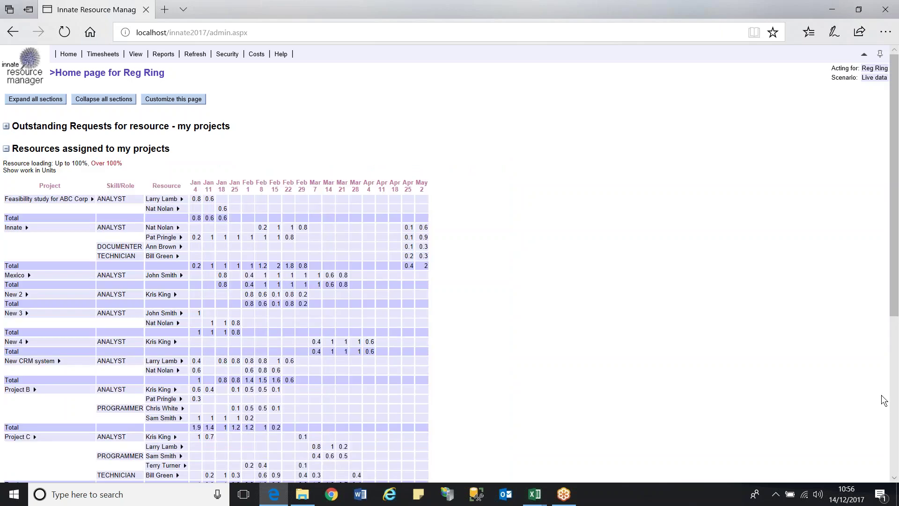
scroll(884, 399, down, 2)
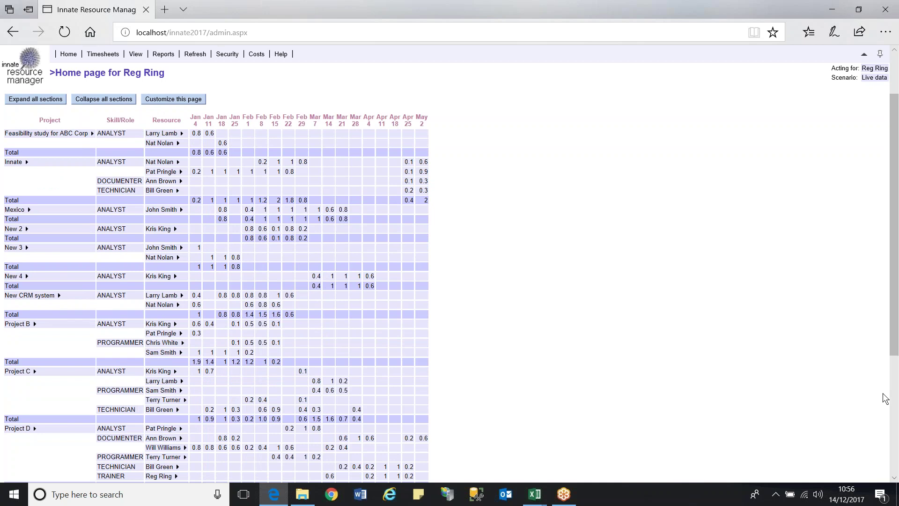
scroll(884, 399, up, 2)
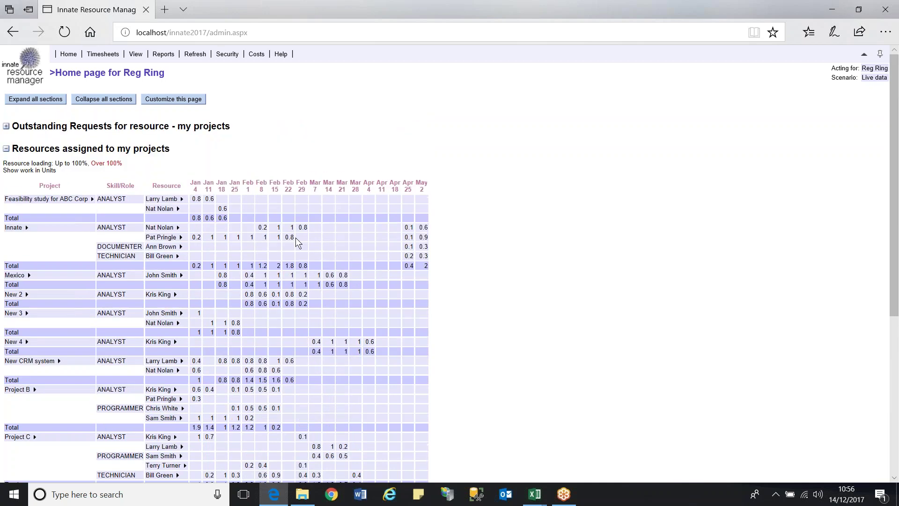
click(6, 149)
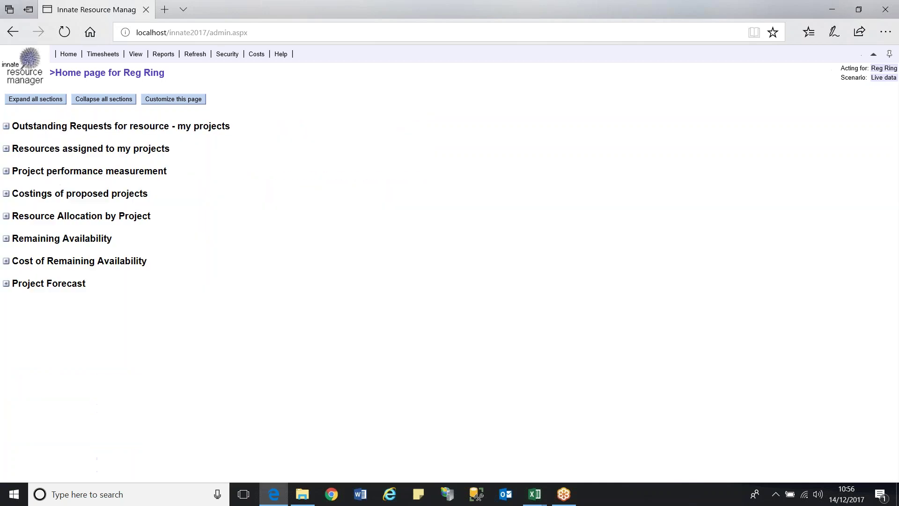
- Examine the Project performance measurement and Costings of proposed projects sections, collapsing each one
click(6, 171)
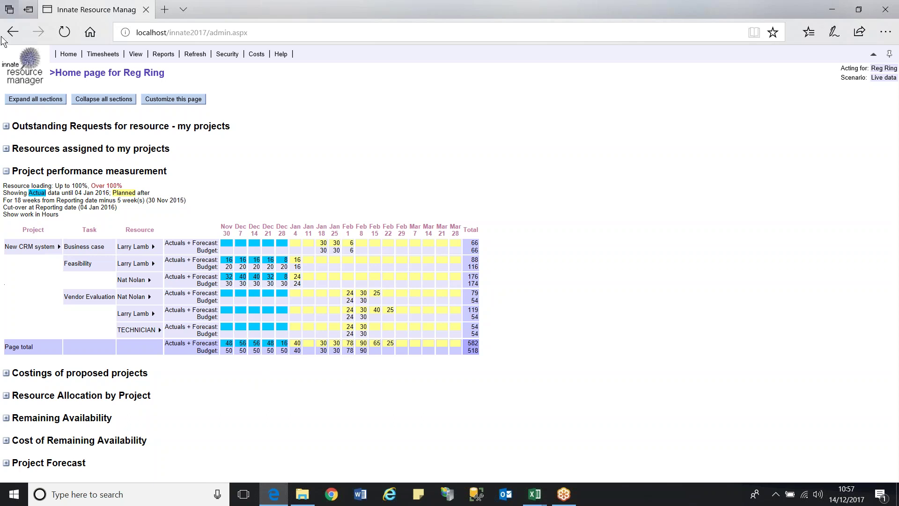
click(7, 171)
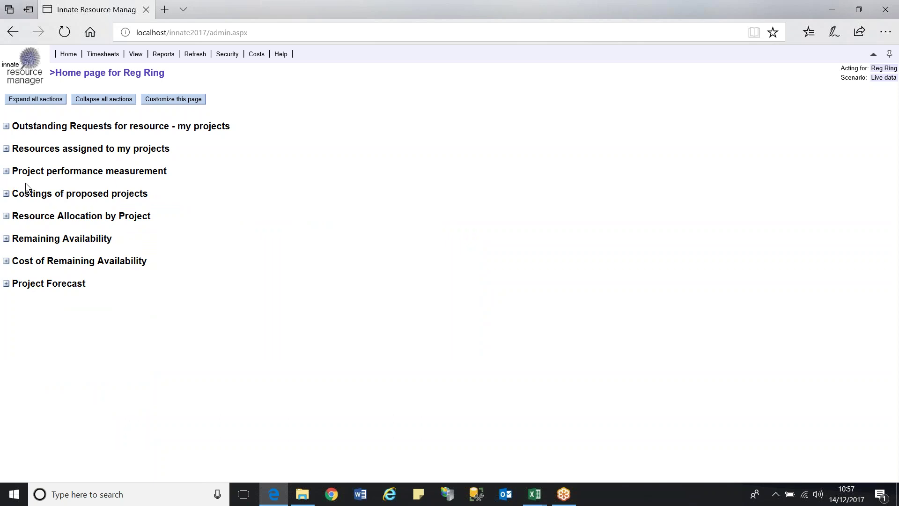
click(6, 194)
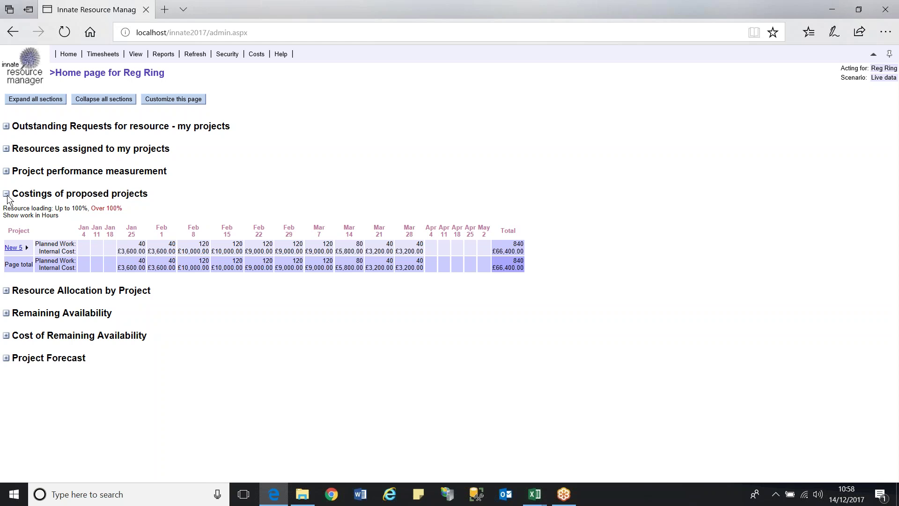
click(7, 194)
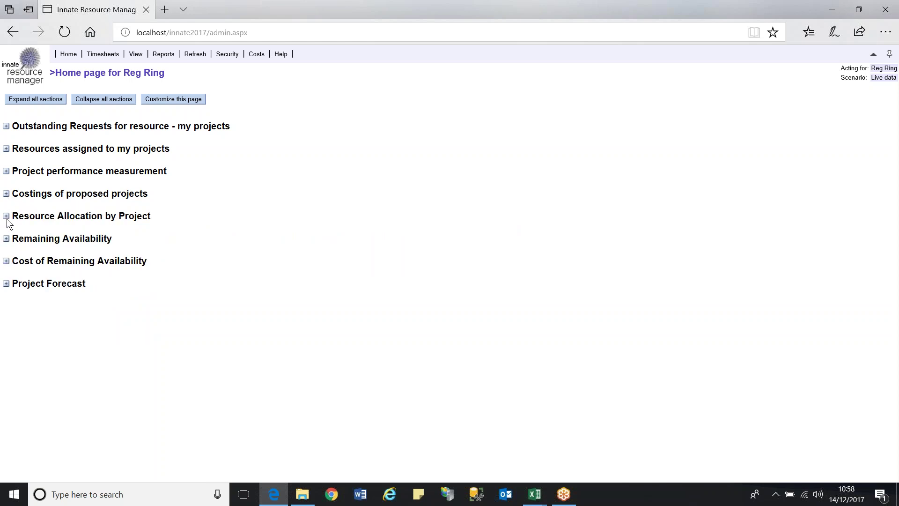
- Look through the tasks and resources in the Resource Allocation by Project section, and collapse it
click(6, 217)
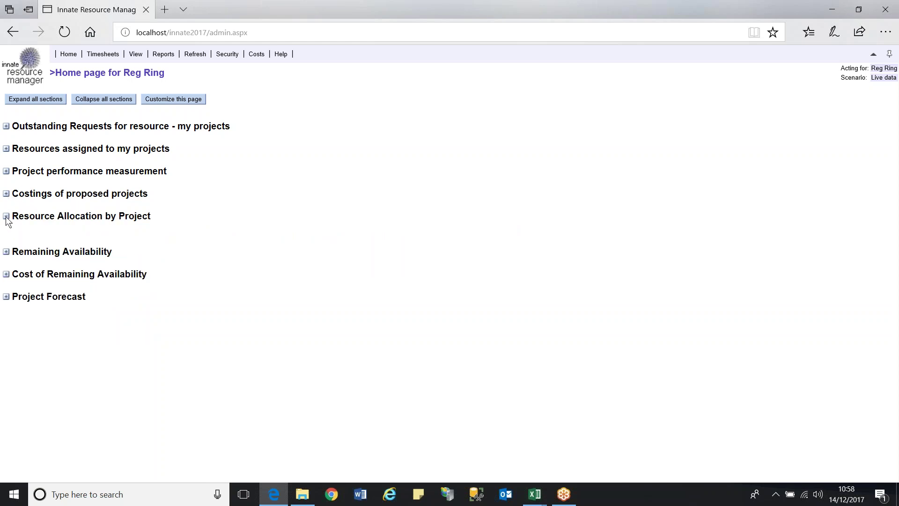
scroll(859, 302, down, 4)
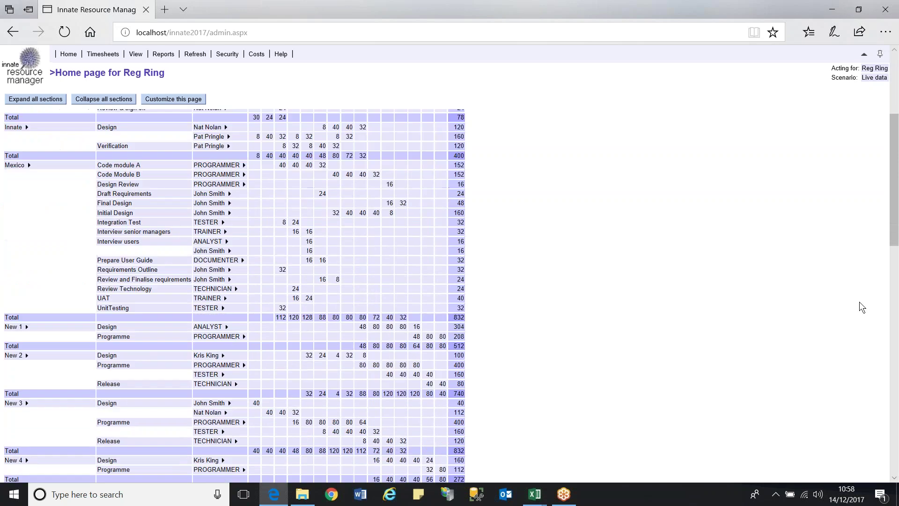
scroll(859, 307, up, 1)
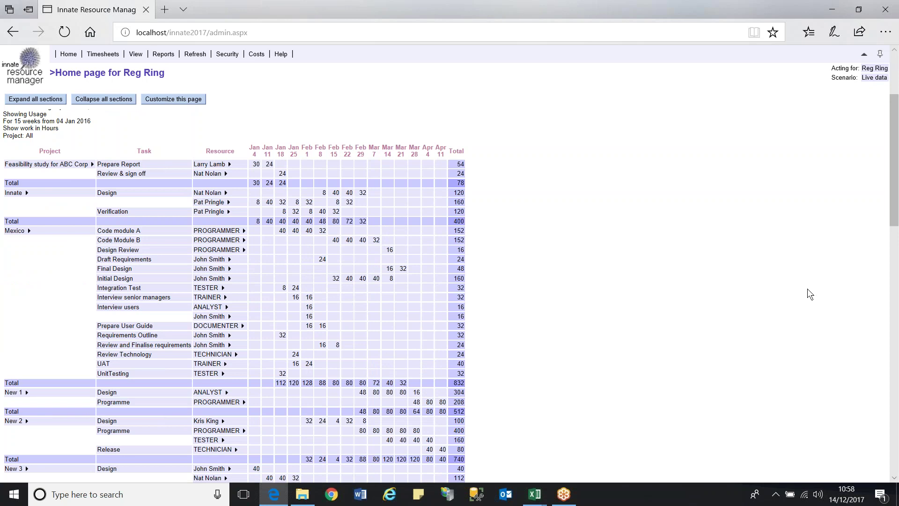
scroll(807, 289, up, 2)
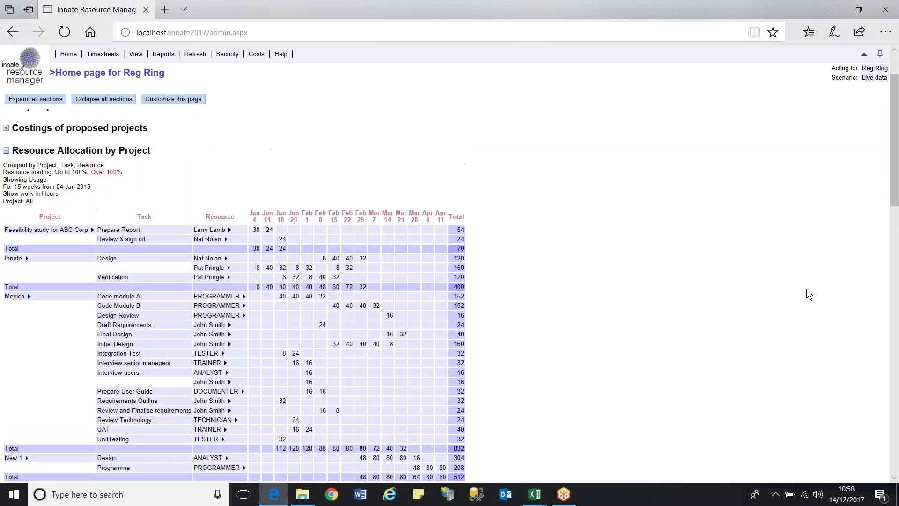
click(6, 151)
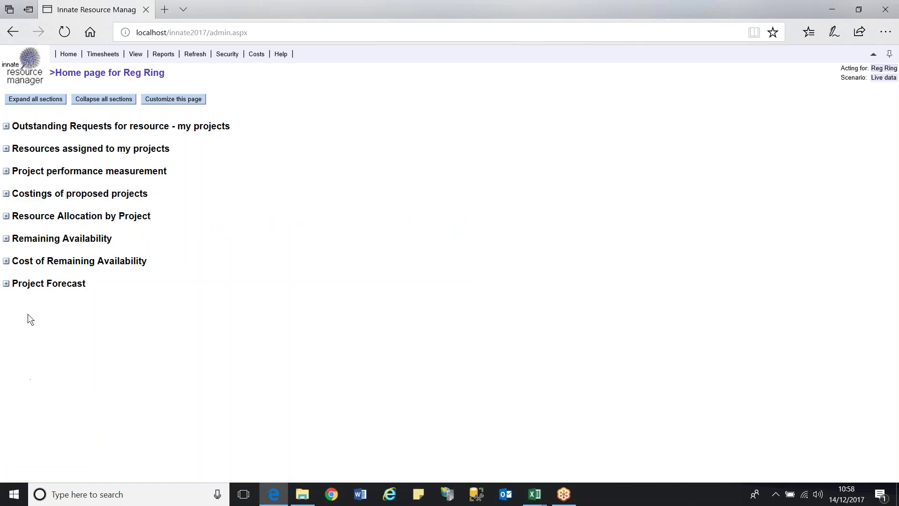
- Examine the Remaining Availability and Cost of Remaining Availability sections, collapsing each one
click(6, 238)
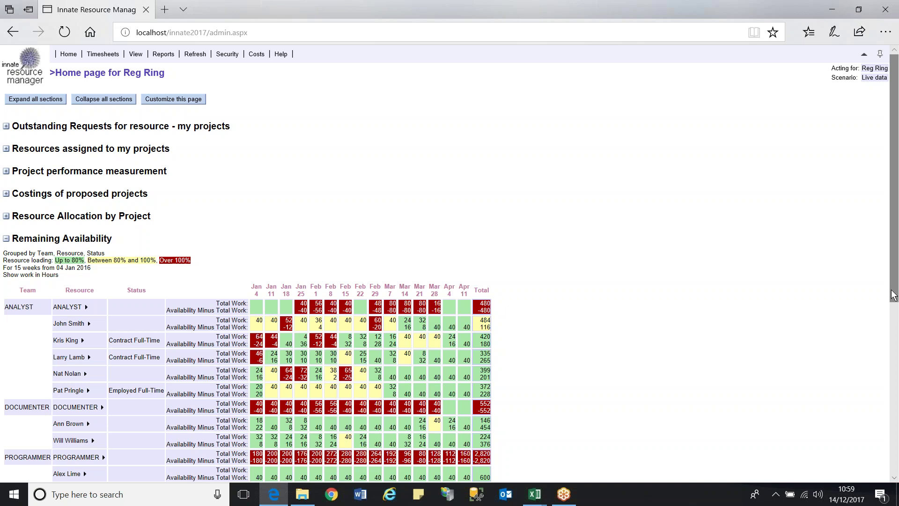
click(7, 240)
click(7, 261)
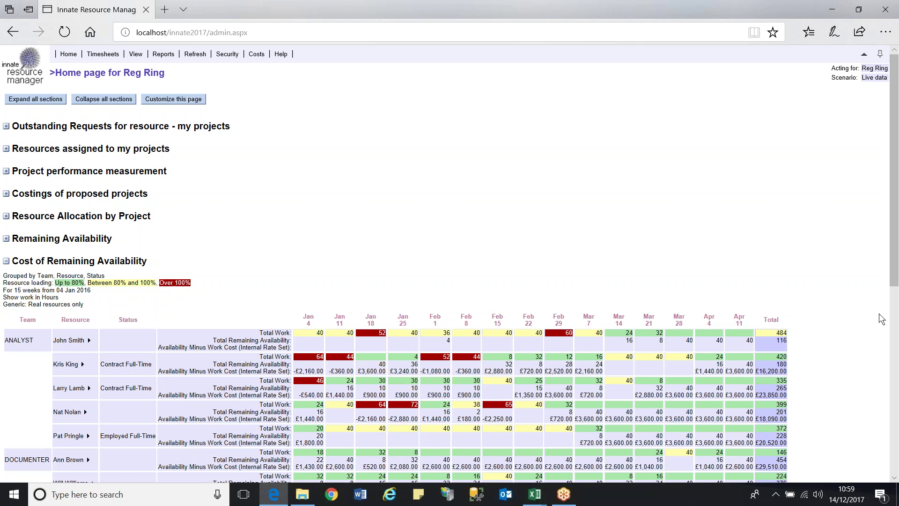
click(6, 261)
- Review the projects' monthly internal costs in the Project Forecast section, and collapse it
click(6, 284)
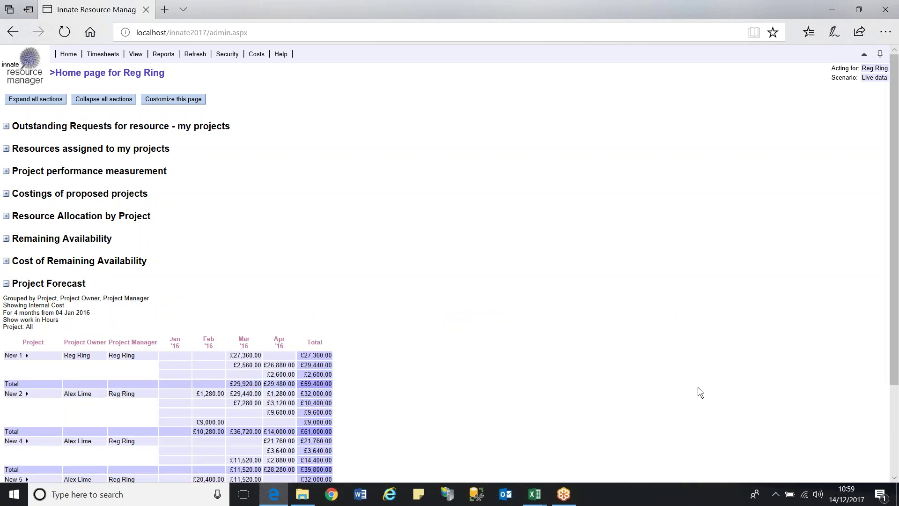
scroll(755, 374, down, 3)
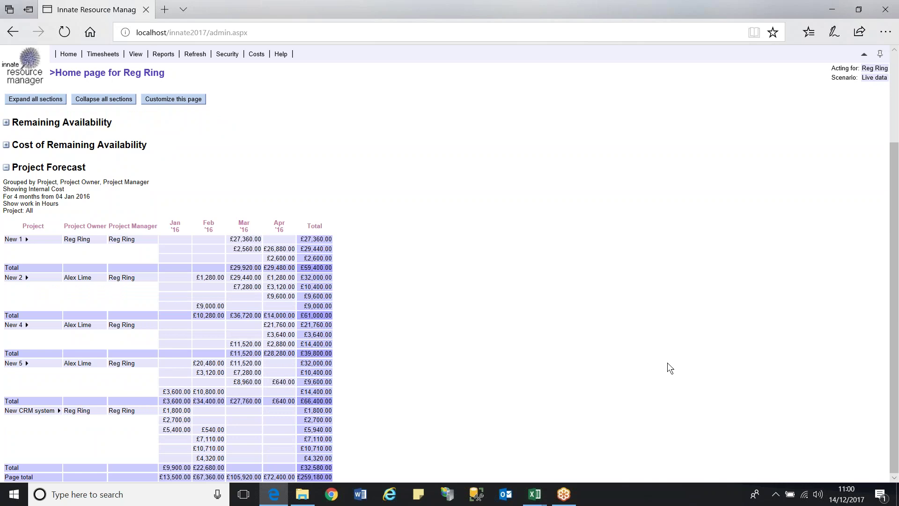
click(6, 168)
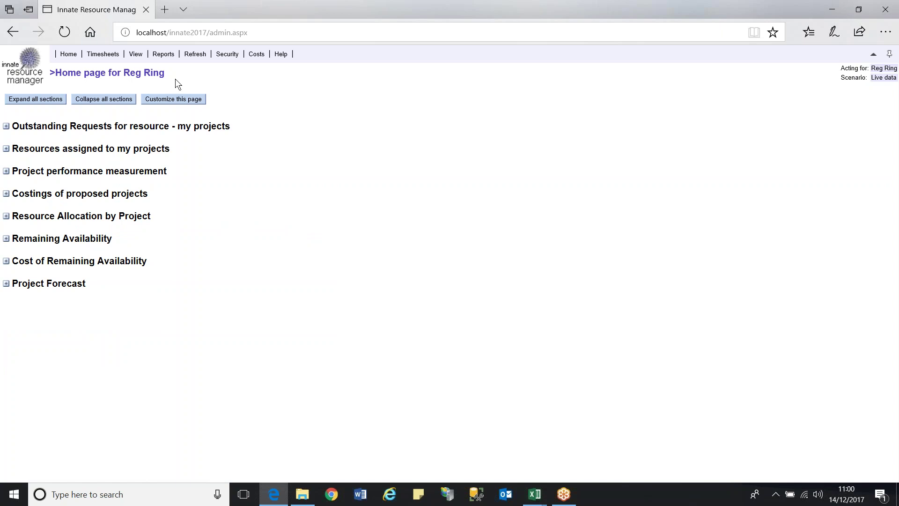
- Open the Manage Resources page showing all resources
click(135, 54)
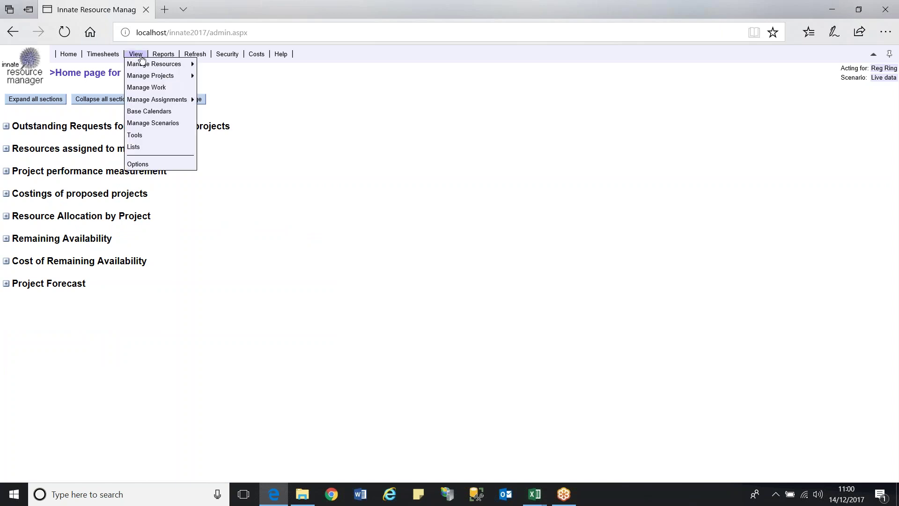
mouse_move(185, 64)
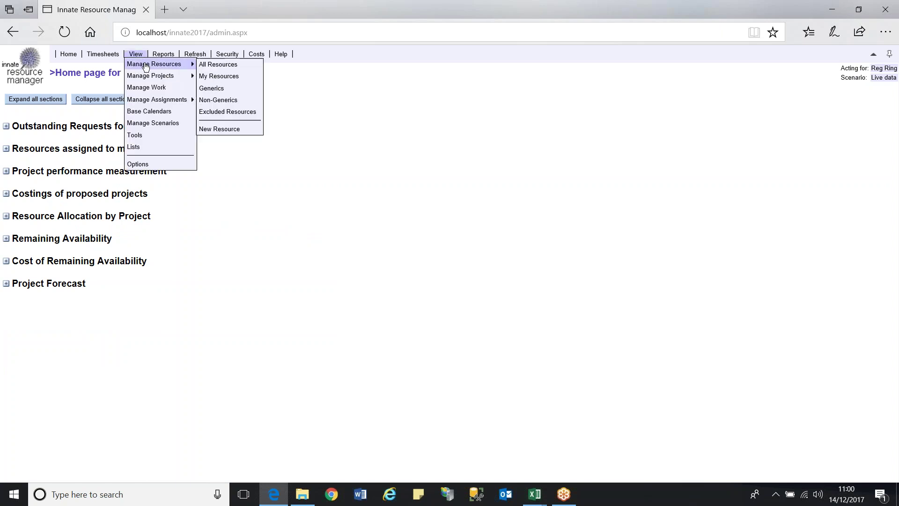
click(219, 65)
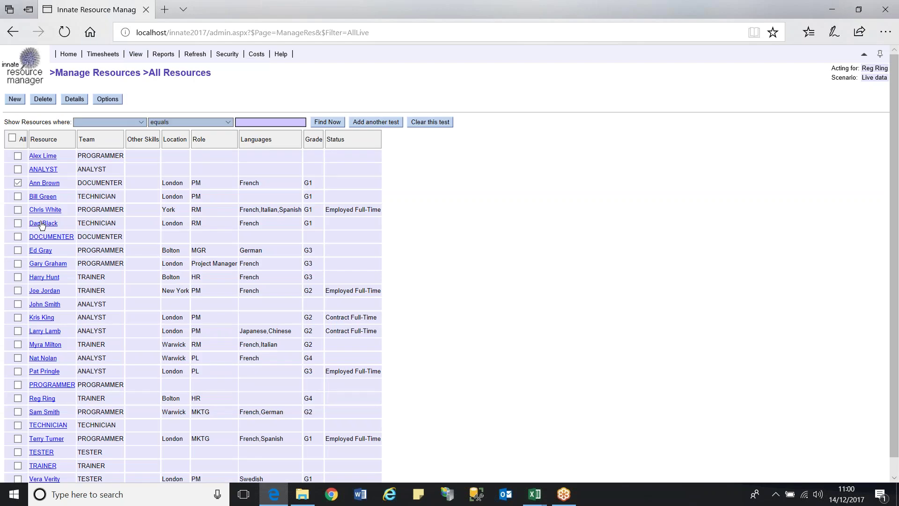
- Open the details of the selected DOCUMENTER resource, check the resource calendar, and return to the resource details
click(43, 183)
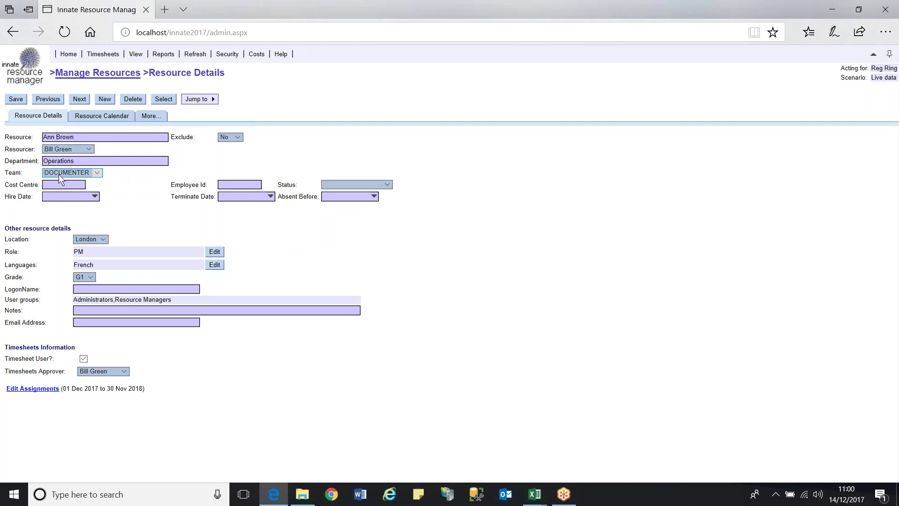
click(103, 117)
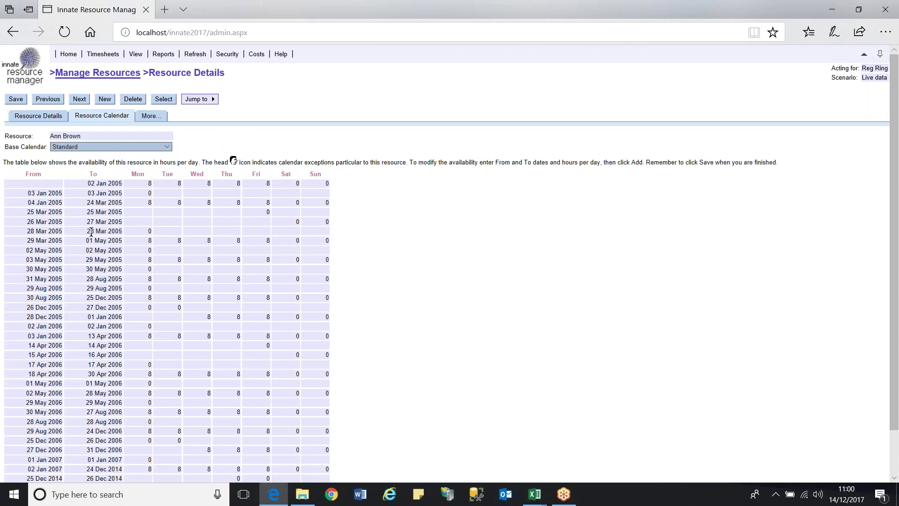
click(39, 119)
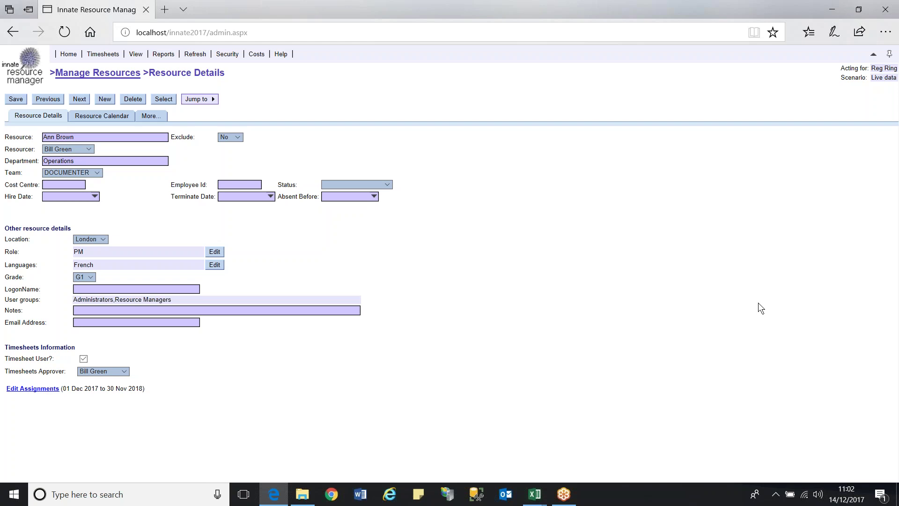
- Show all projects, open the details of project New 5, and go to its assignments for editing
mouse_move(135, 54)
mouse_move(140, 76)
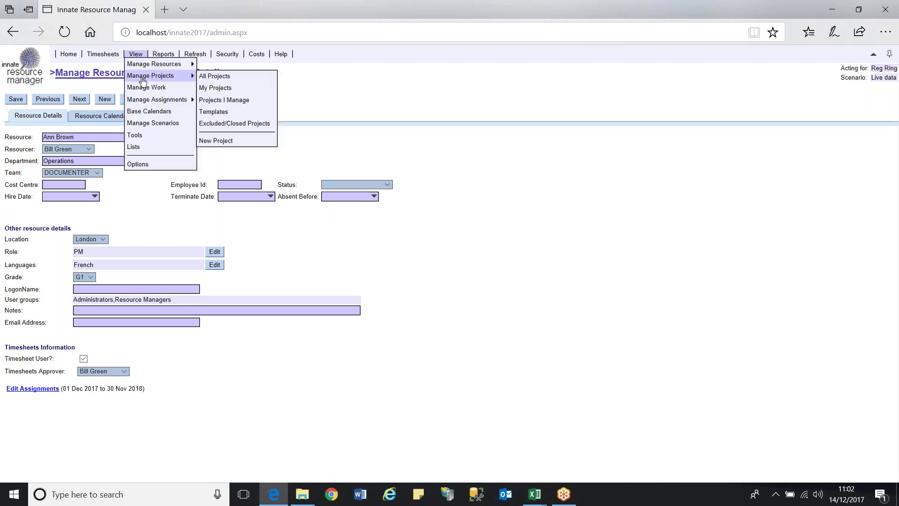
click(222, 76)
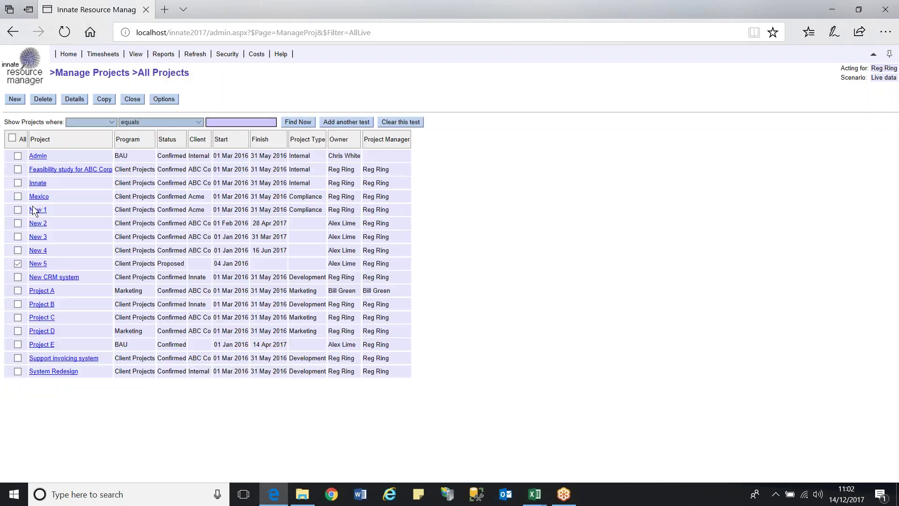
click(40, 265)
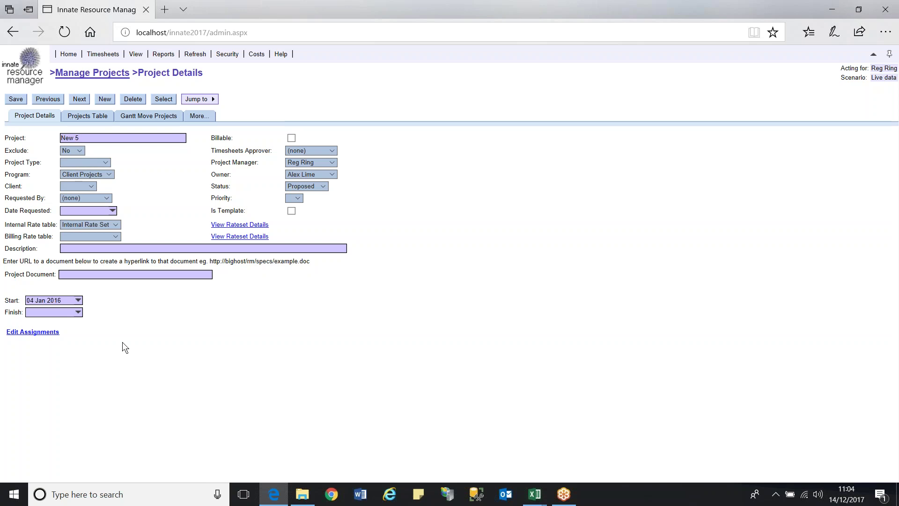
click(44, 333)
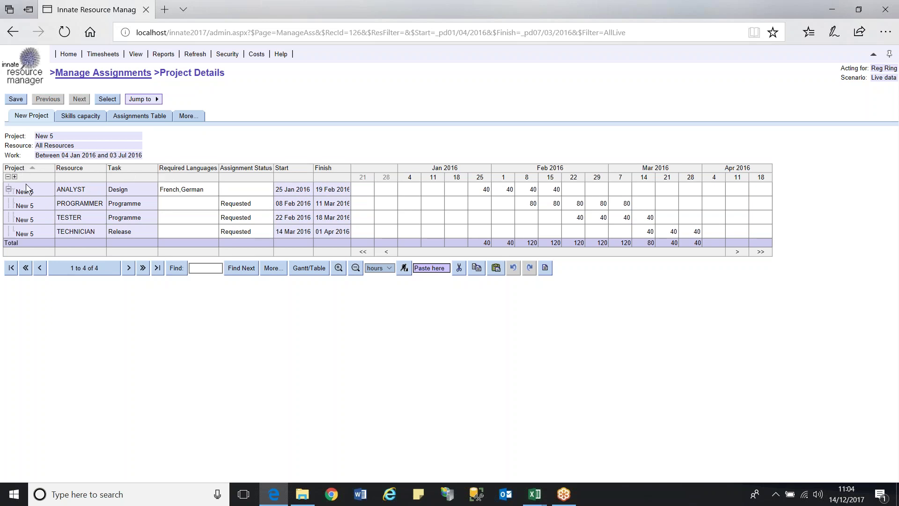
- Insert a Program column before the Project column in the New 5 assignments table
right_click(24, 167)
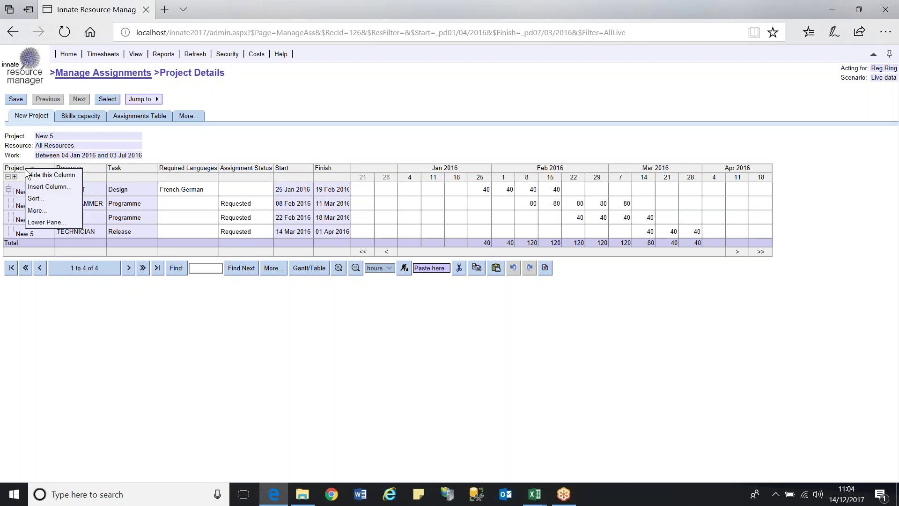
click(49, 187)
click(114, 232)
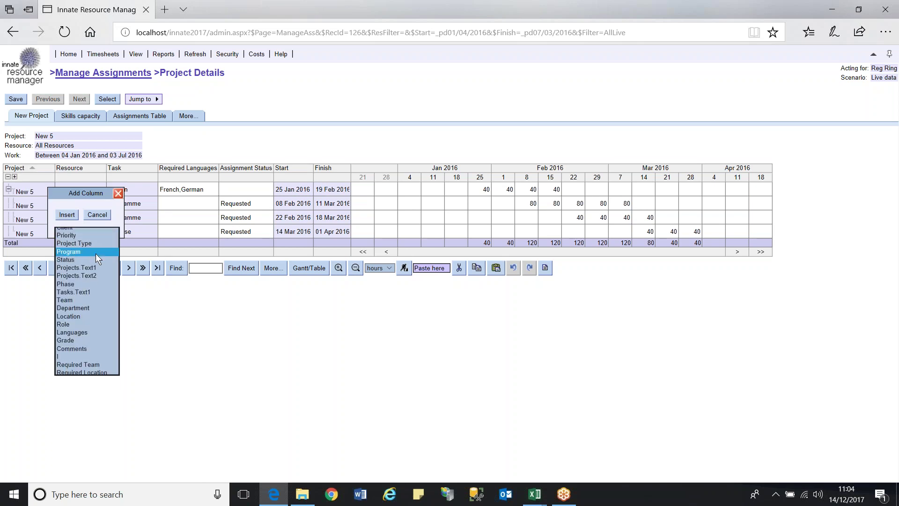
click(95, 254)
click(66, 215)
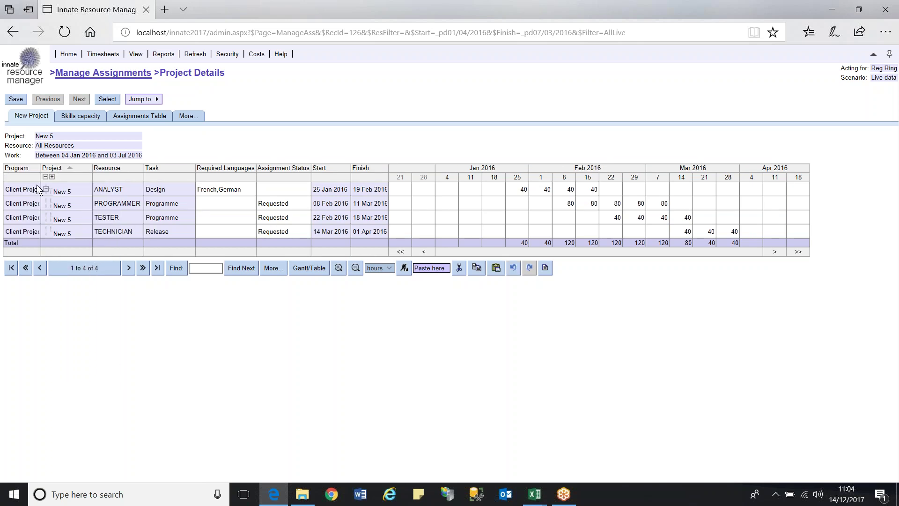
- Insert a Phase column before the Task column in the assignments table
click(162, 169)
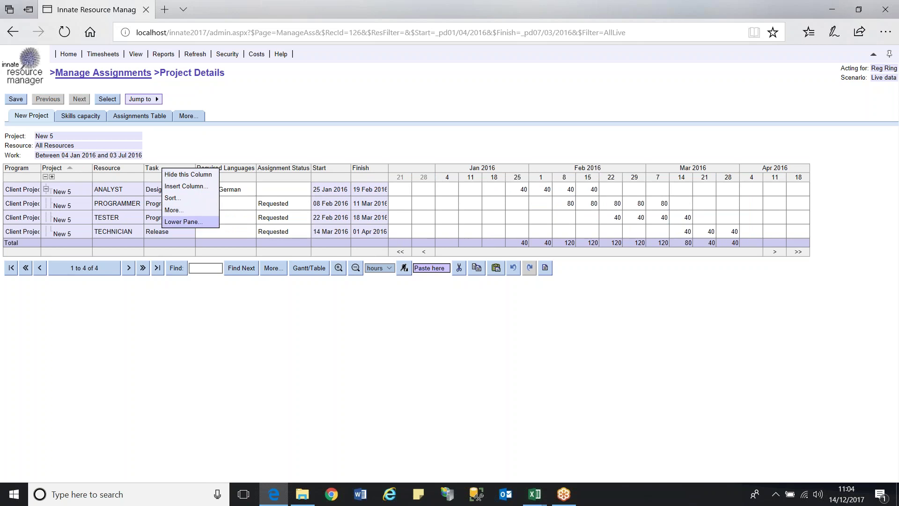
click(185, 188)
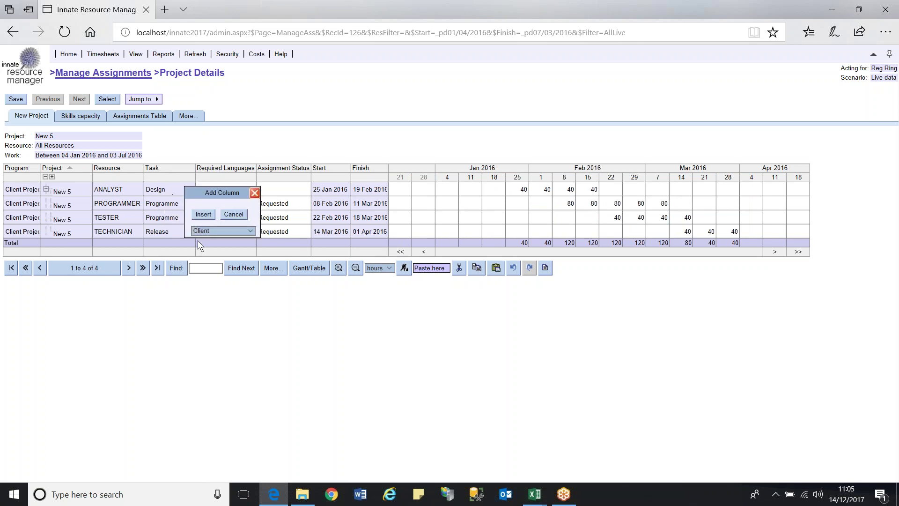
click(248, 232)
click(230, 279)
click(203, 214)
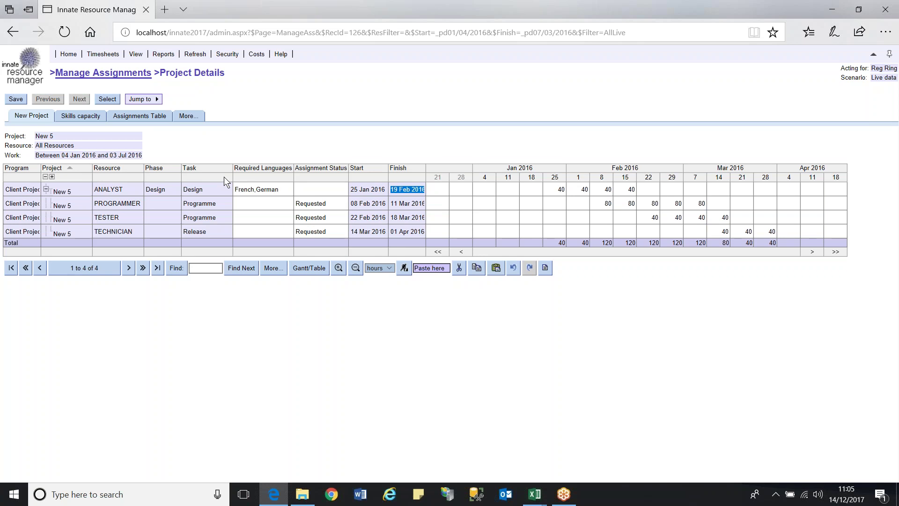
- Hide the Phase and Program columns in the assignments table
right_click(164, 173)
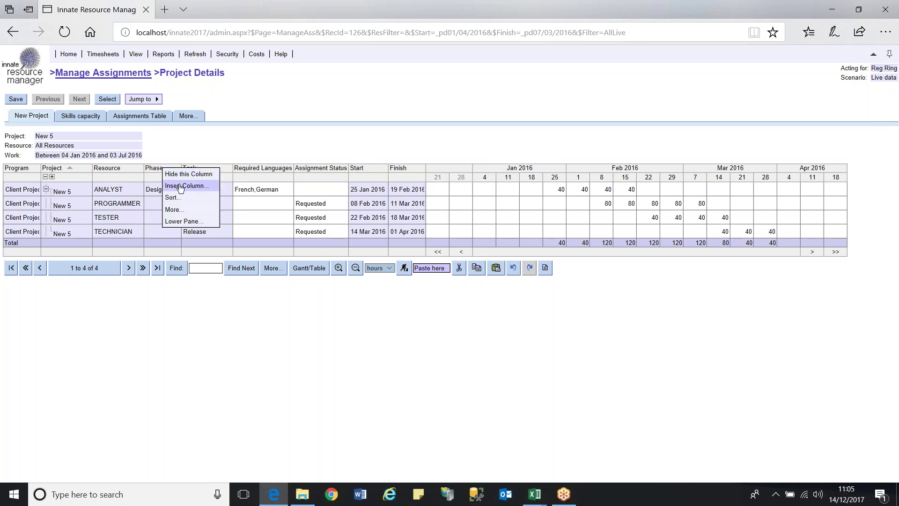
click(180, 174)
right_click(28, 169)
click(44, 173)
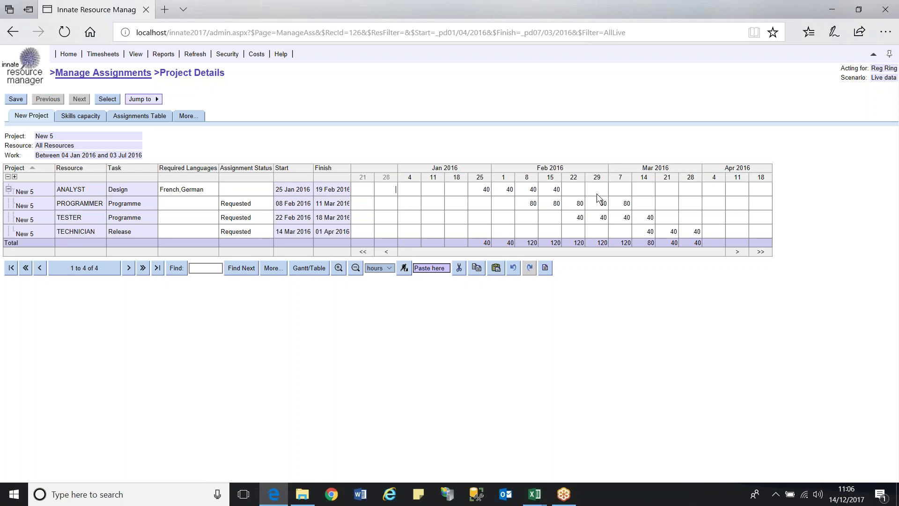
- View the assignment timeline at the quarterly and monthly scales, and return it to weekly periods
click(339, 267)
click(356, 270)
click(356, 270)
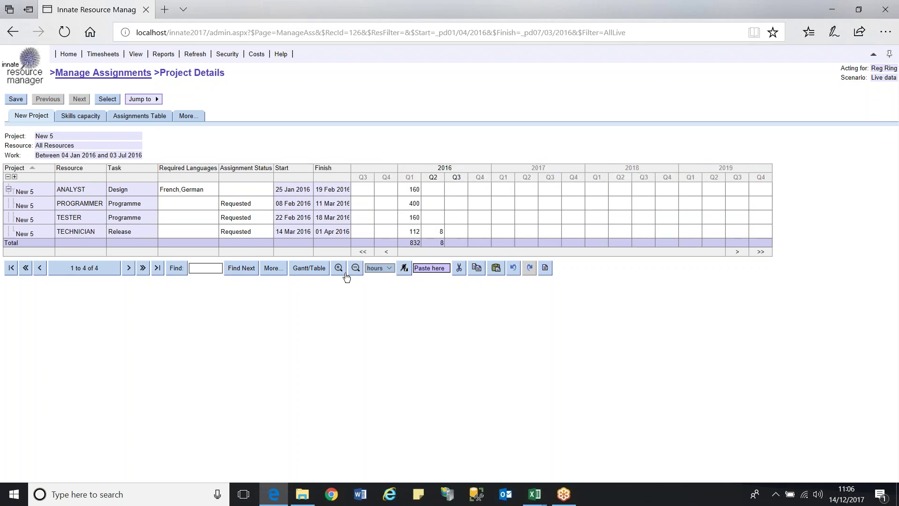
click(339, 270)
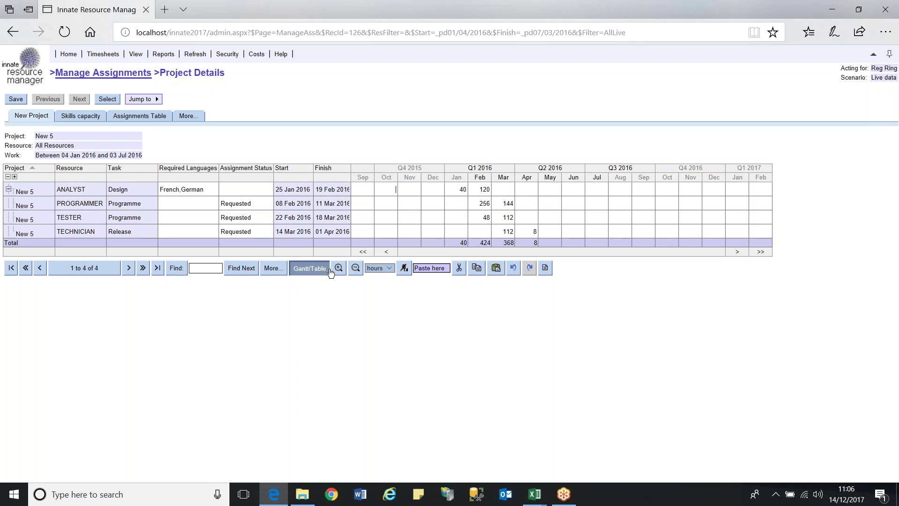
click(336, 271)
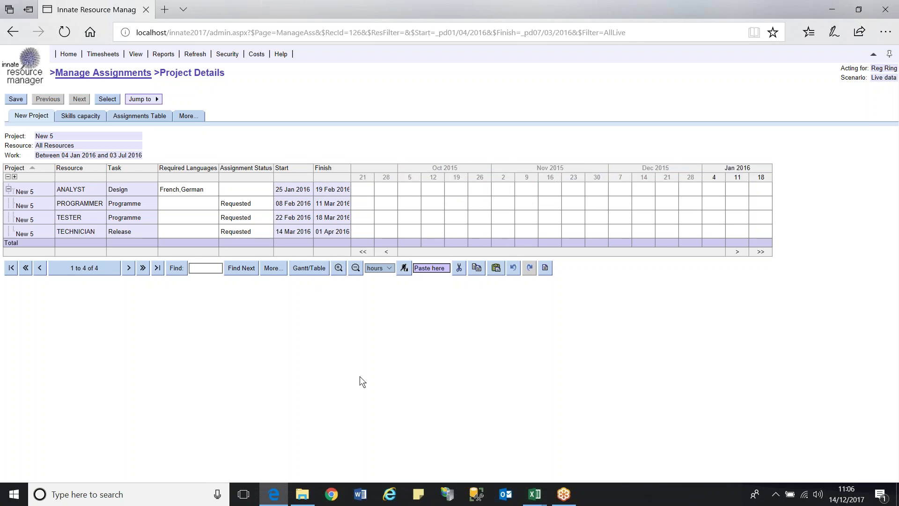
- Jump the timeline to the start of the ANALYST Design assignment
right_click(291, 189)
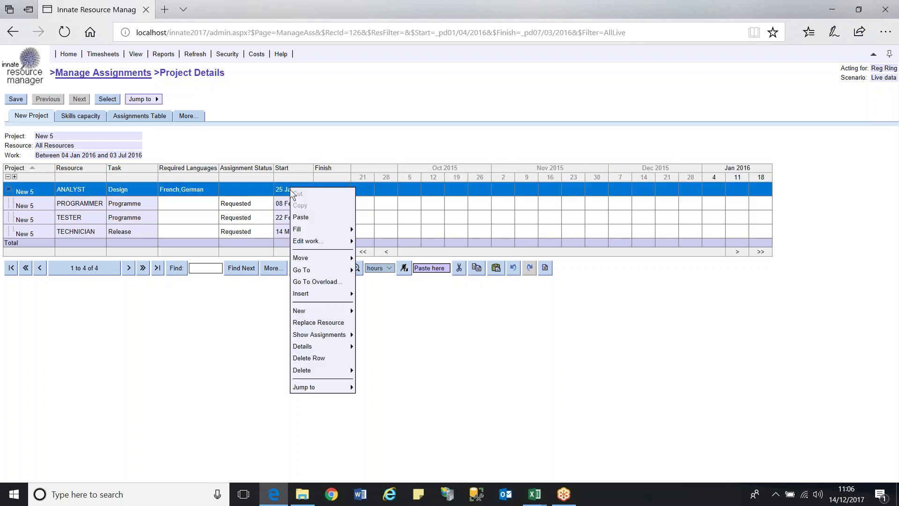
mouse_move(310, 276)
click(368, 271)
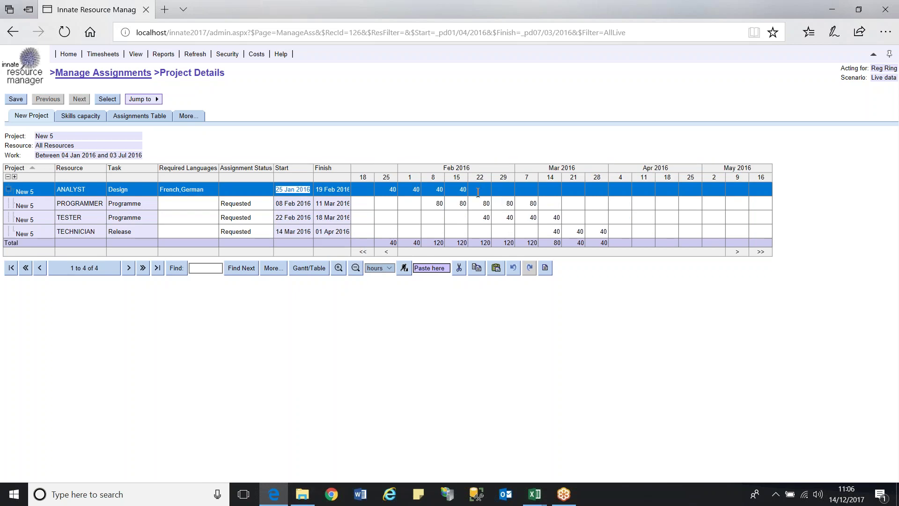
- View the assignment work in days, percent and FTEs, return it to hours, and toggle the Gantt display on and off
click(389, 270)
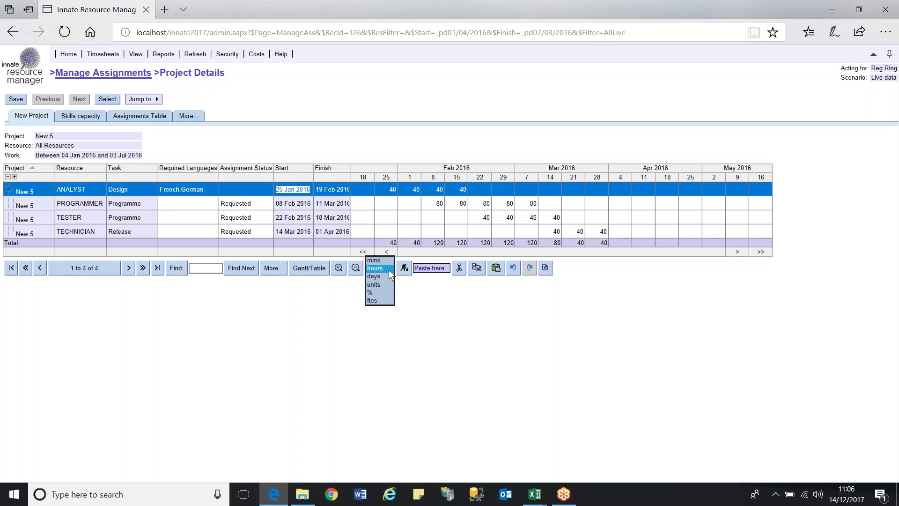
click(383, 277)
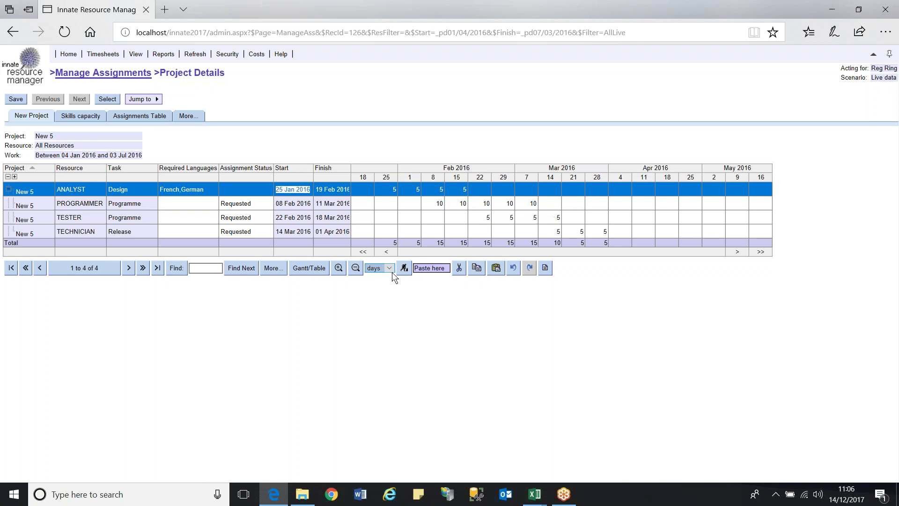
click(378, 276)
click(389, 269)
click(380, 276)
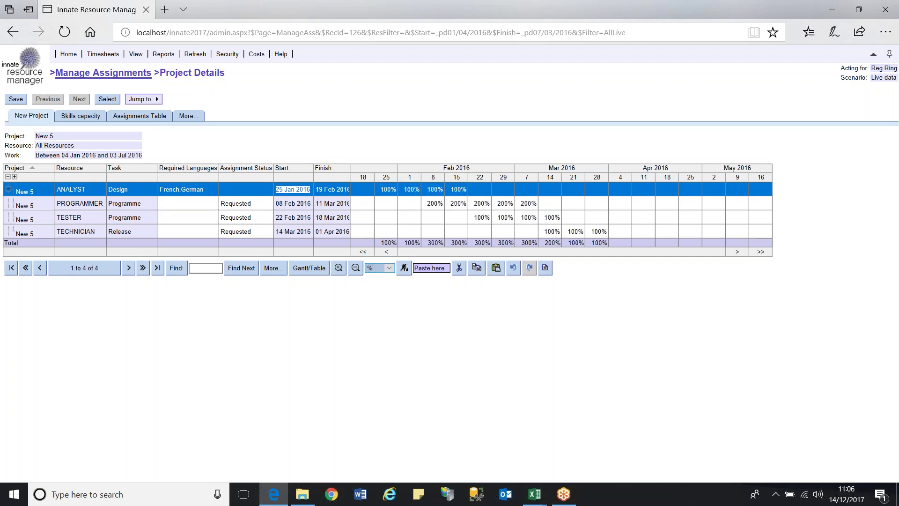
click(392, 267)
click(386, 276)
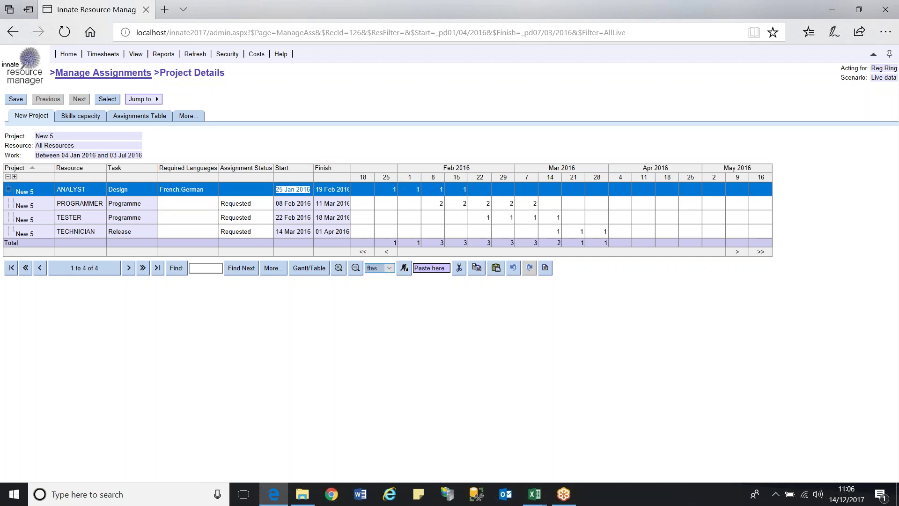
click(390, 271)
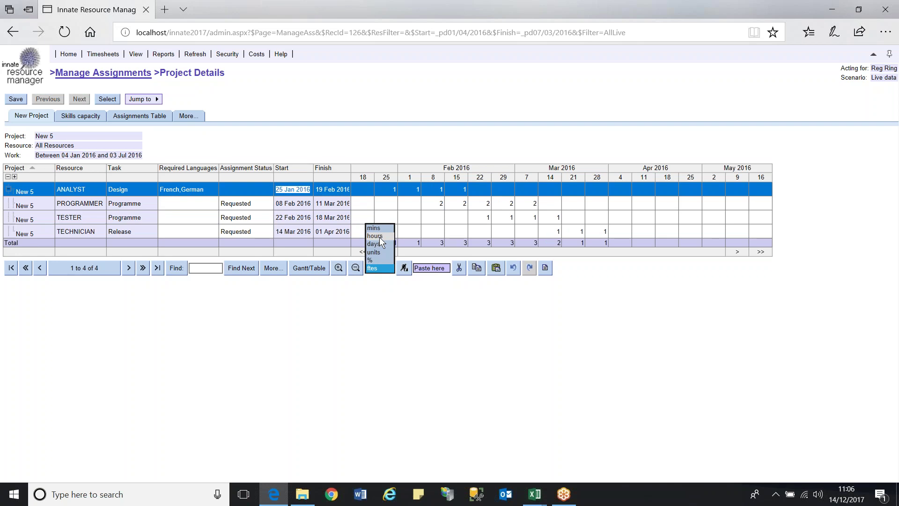
click(379, 236)
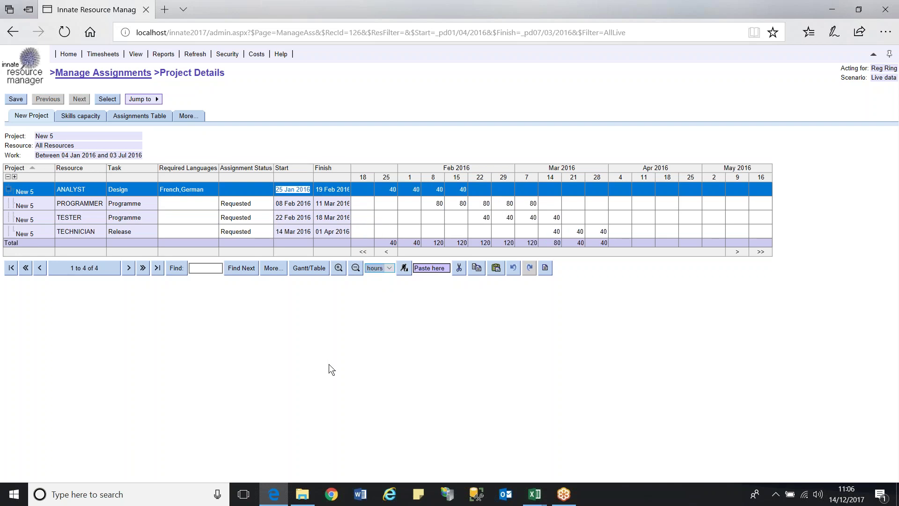
click(309, 272)
click(310, 271)
- Enter 40 hours for the ANALYST Design task in the week of 22 February 2016, and erase the entry
click(478, 186)
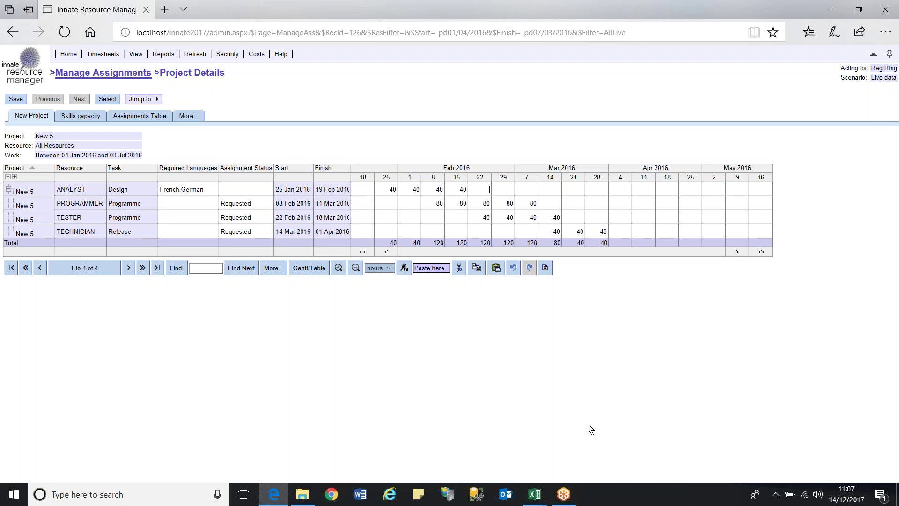
text(40)
key(BackSpace)
key(BackSpace)
- Fill the ANALYST Design task's 25 January hours rightwards through the week of 29 February 2016
drag(388, 189, 511, 190)
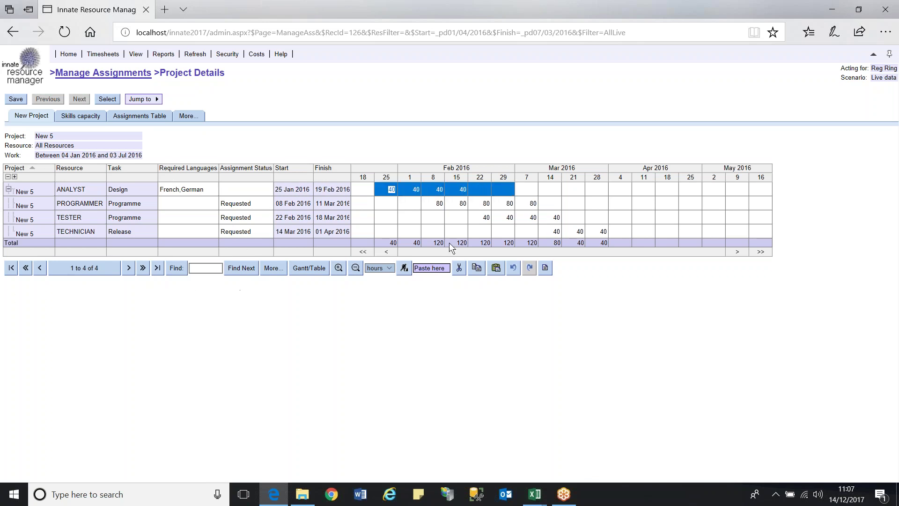
right_click(463, 189)
mouse_move(491, 233)
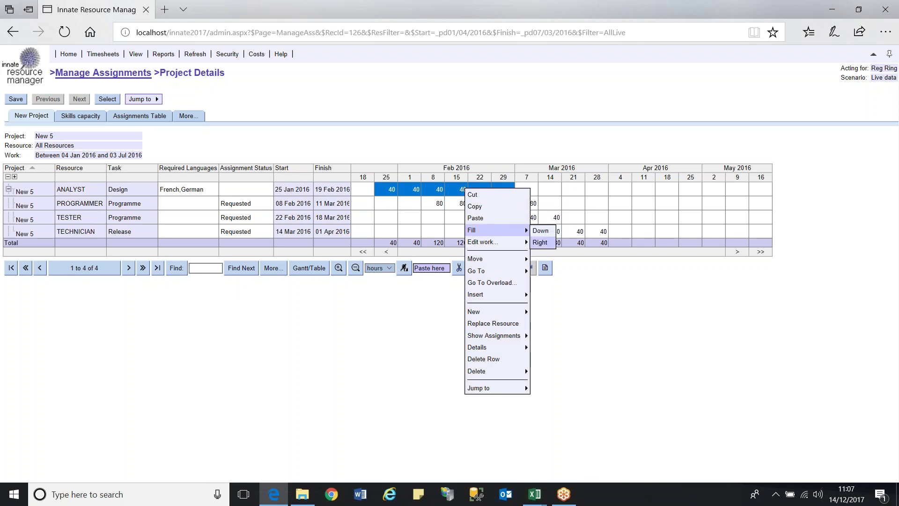
click(540, 242)
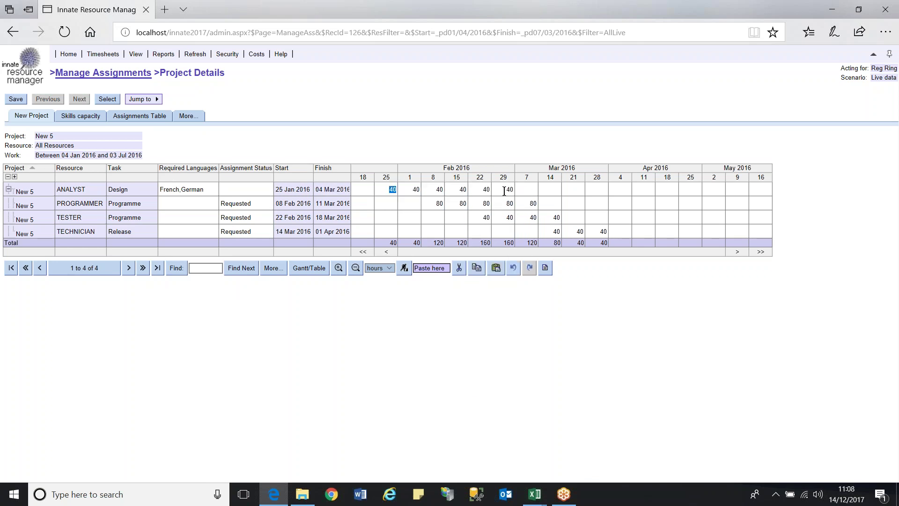
- Clear the ANALYST Design task's hours for the weeks of 29 and 22 February 2016
click(507, 188)
key(Delete)
key(Delete)
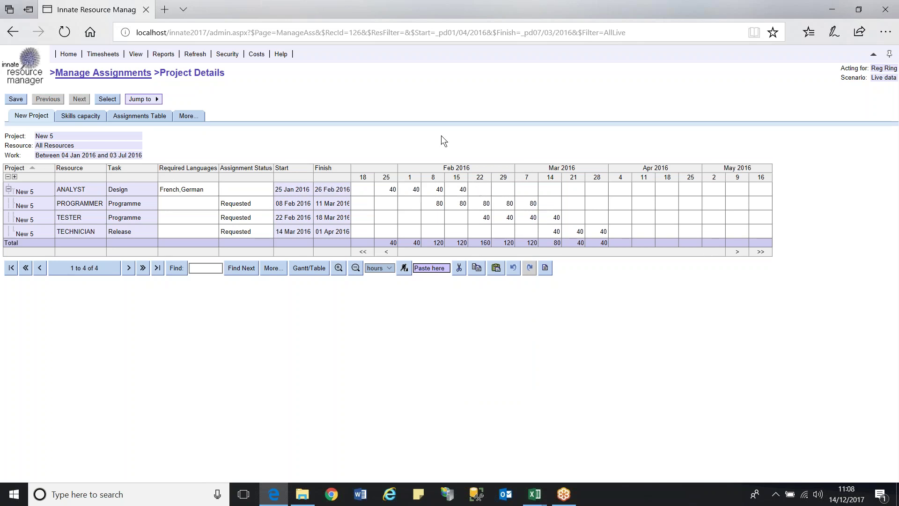
- Review the contoured work settings for the ANALYST Design assignment, and dismiss them without applying changes
right_click(283, 187)
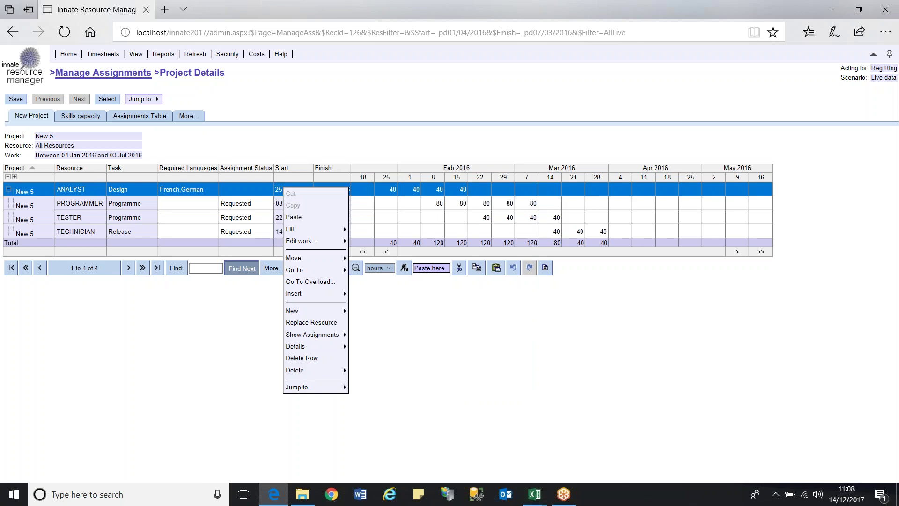
mouse_move(322, 242)
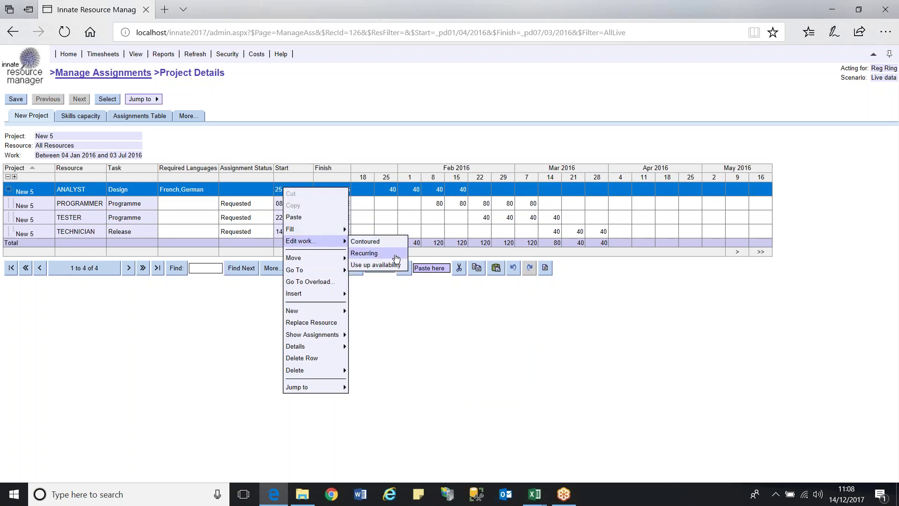
click(386, 242)
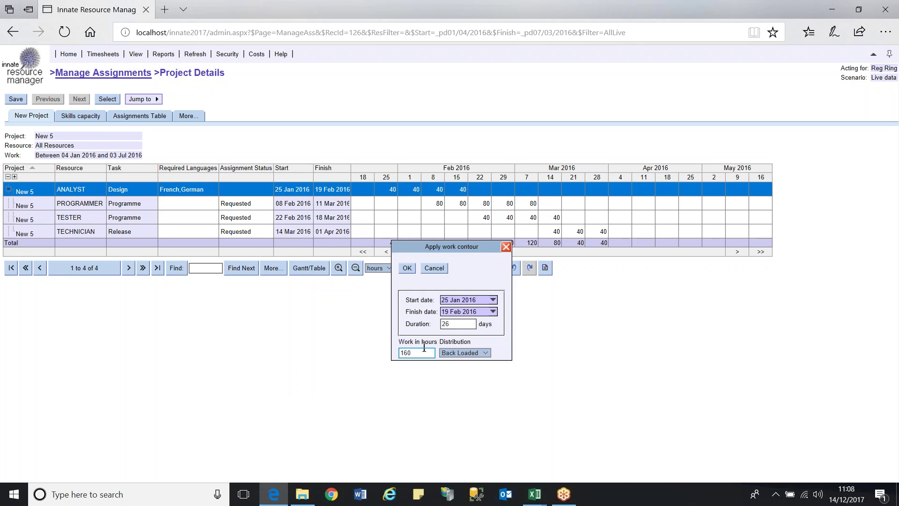
click(440, 270)
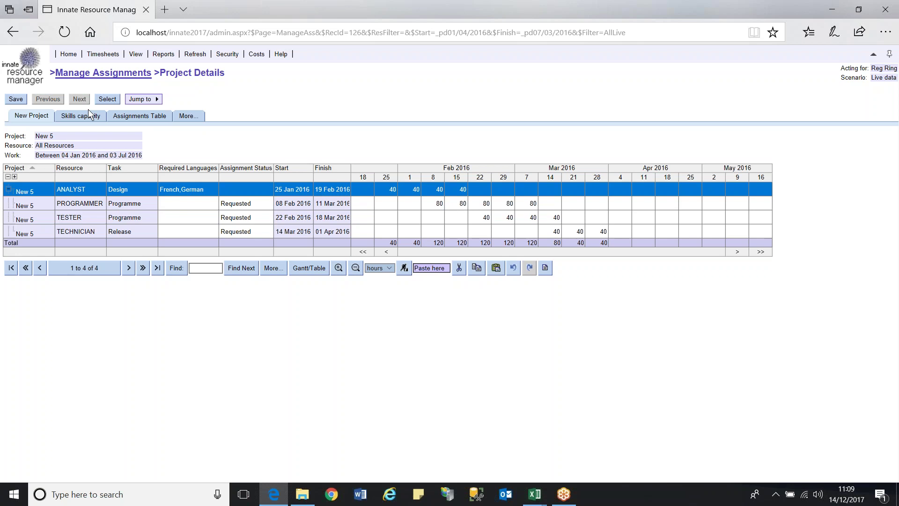
- Discard the unsaved edits, shift the ANALYST assignment to 21 March–15 April 2016 in the Skills capacity view, and save
click(76, 123)
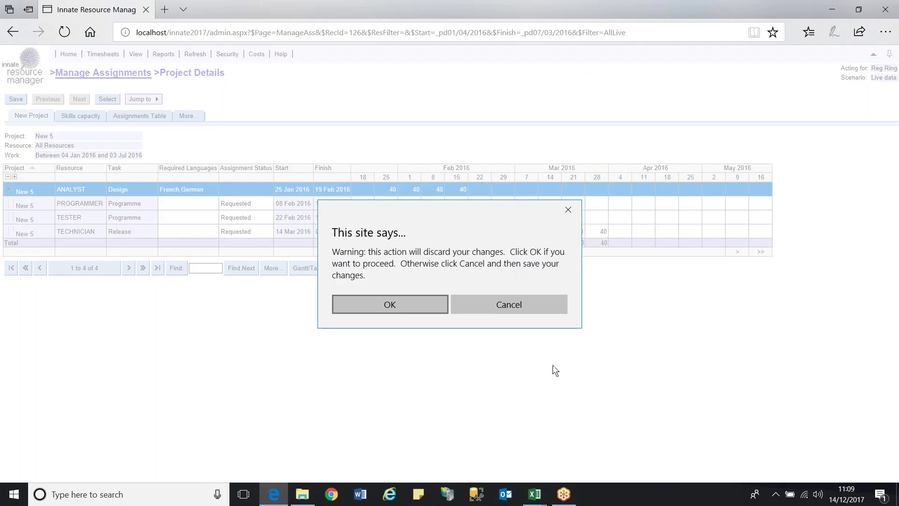
click(393, 312)
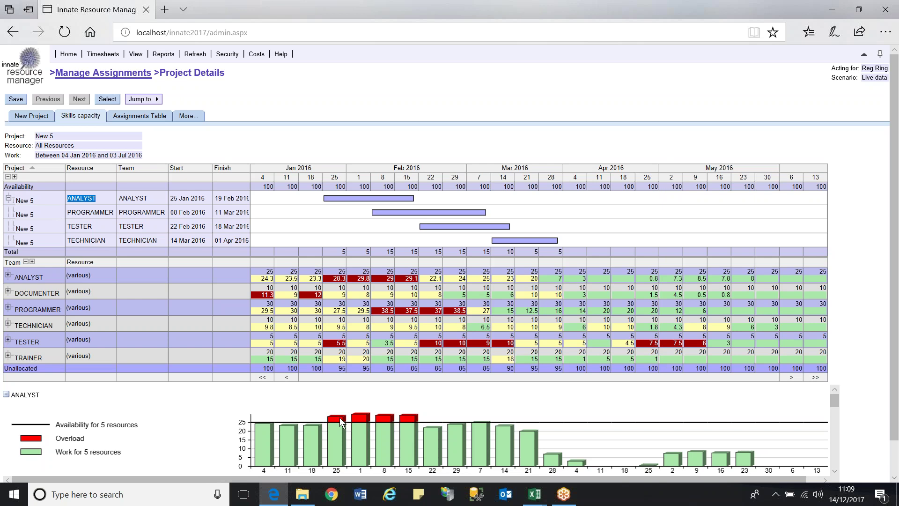
mouse_move(331, 422)
drag(378, 198, 573, 201)
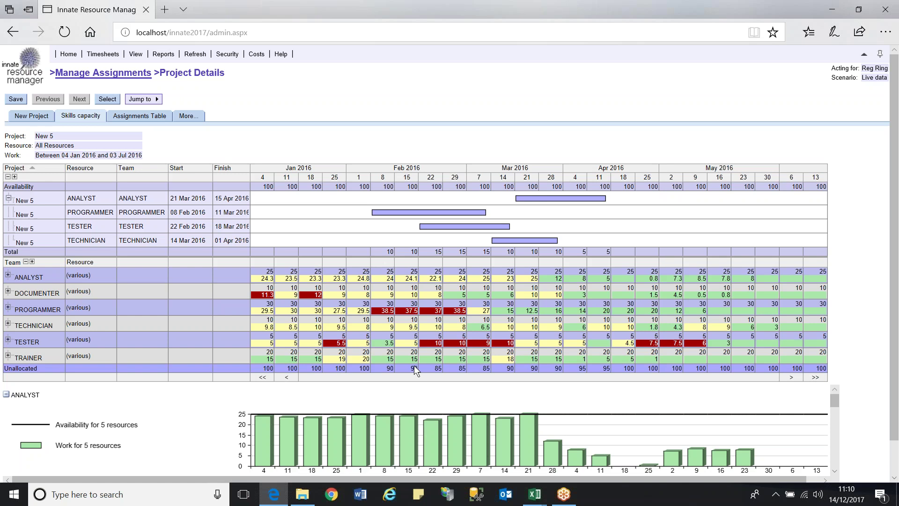
click(15, 98)
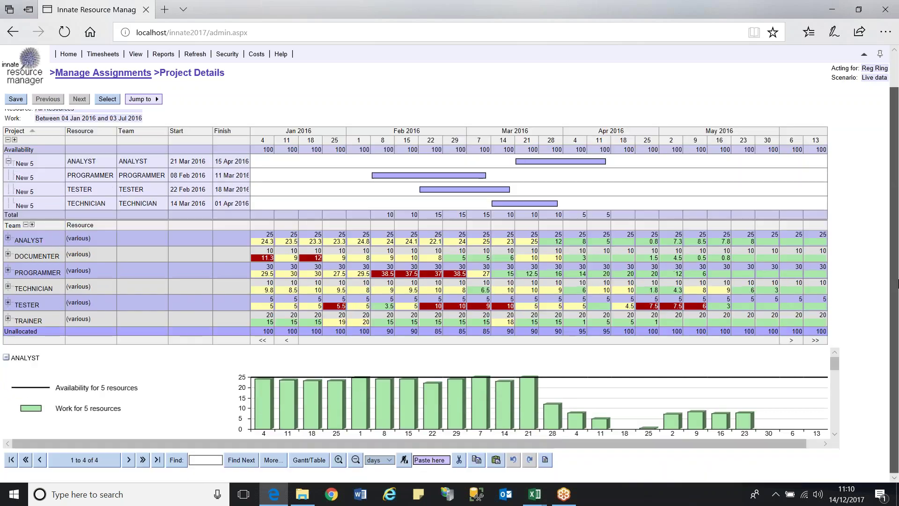
- Show the skills capacity assignments as weekly work figures, and check the Design task's required languages in the New Project view
click(309, 459)
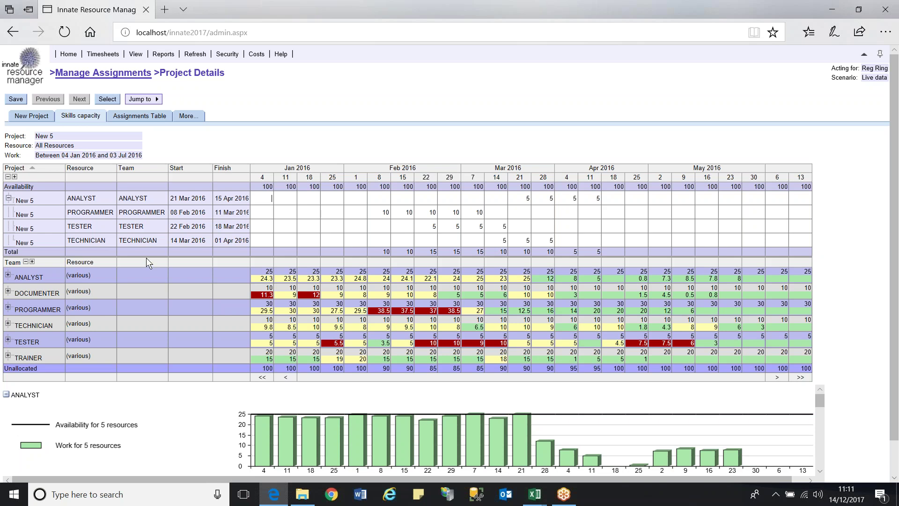
mouse_move(147, 251)
click(32, 116)
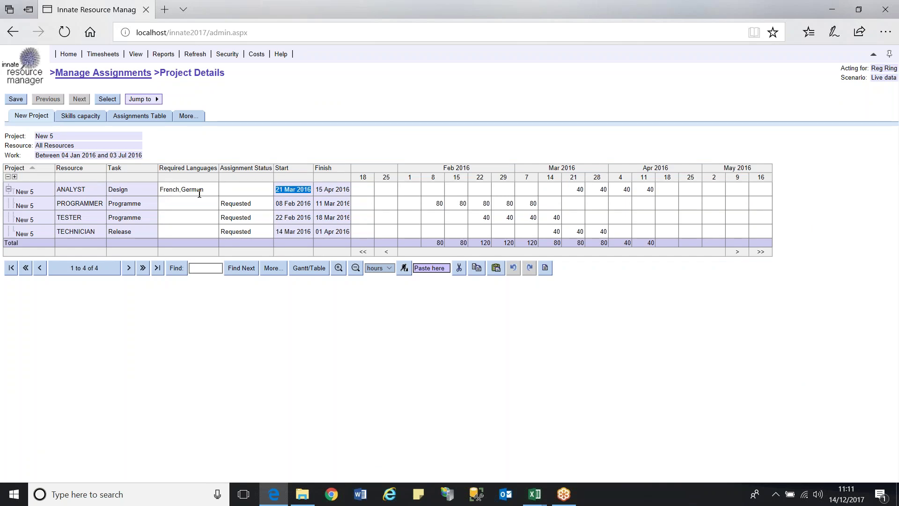
click(86, 117)
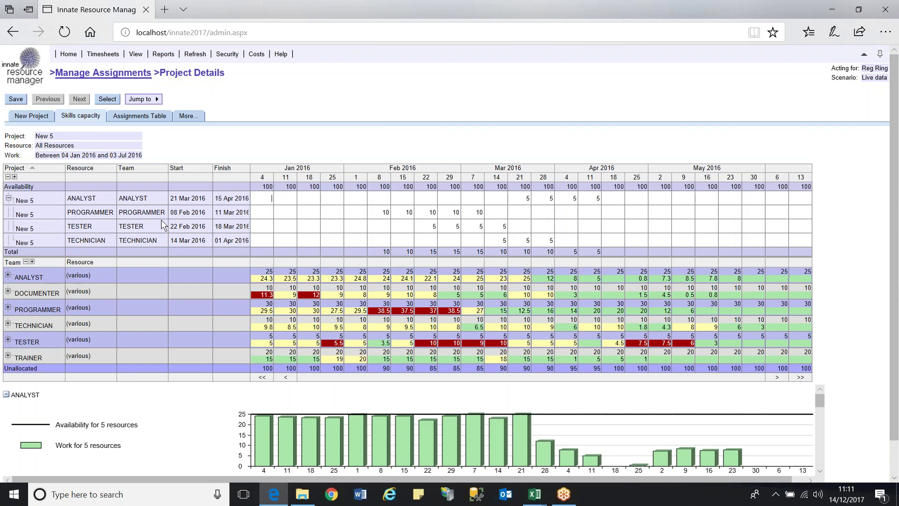
- Check availability of replacement resources for the ANALYST Design assignment with French and German both set to Prefer, and close without replacing
right_click(147, 198)
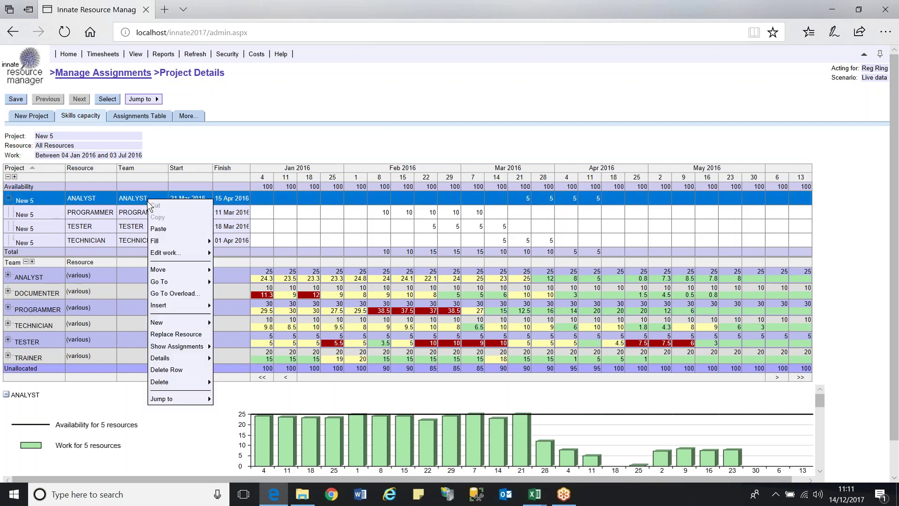
click(179, 336)
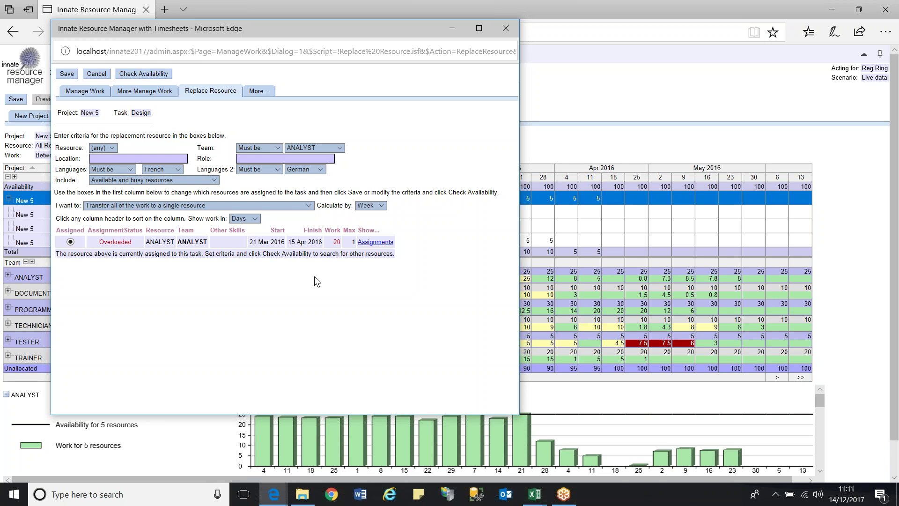
click(130, 168)
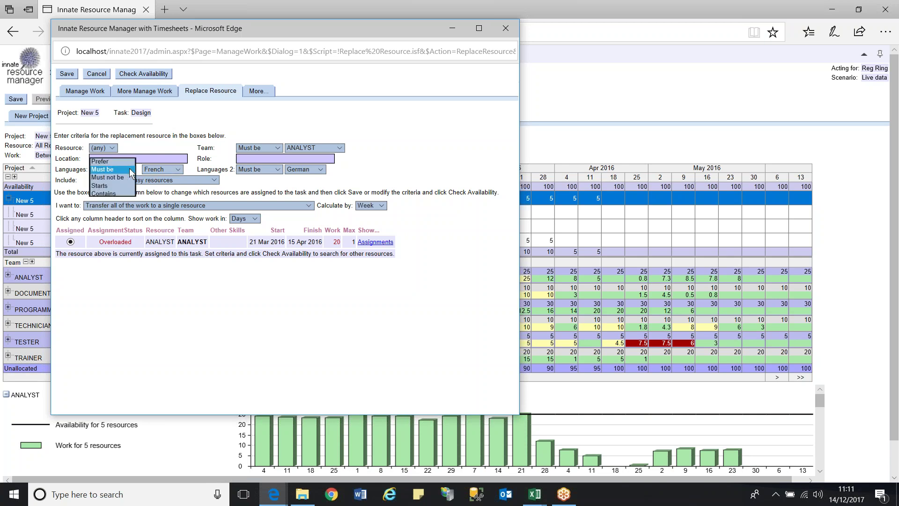
click(100, 161)
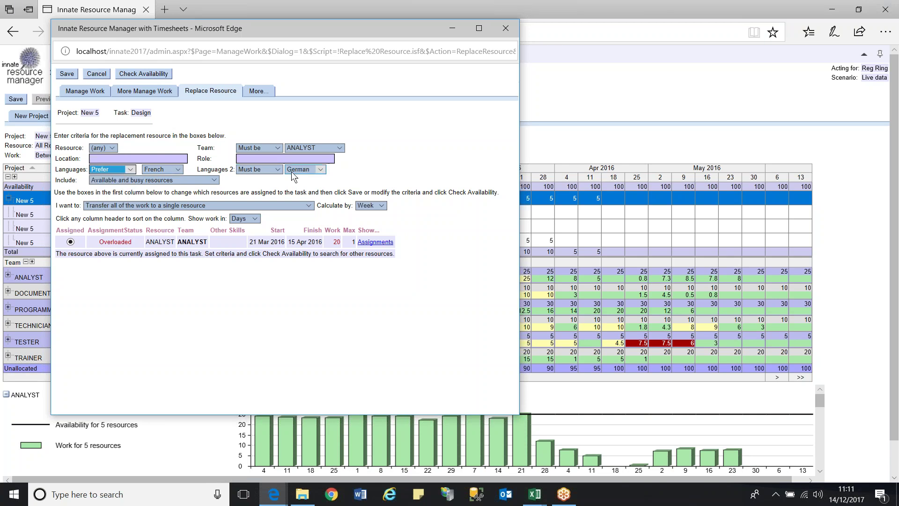
click(276, 170)
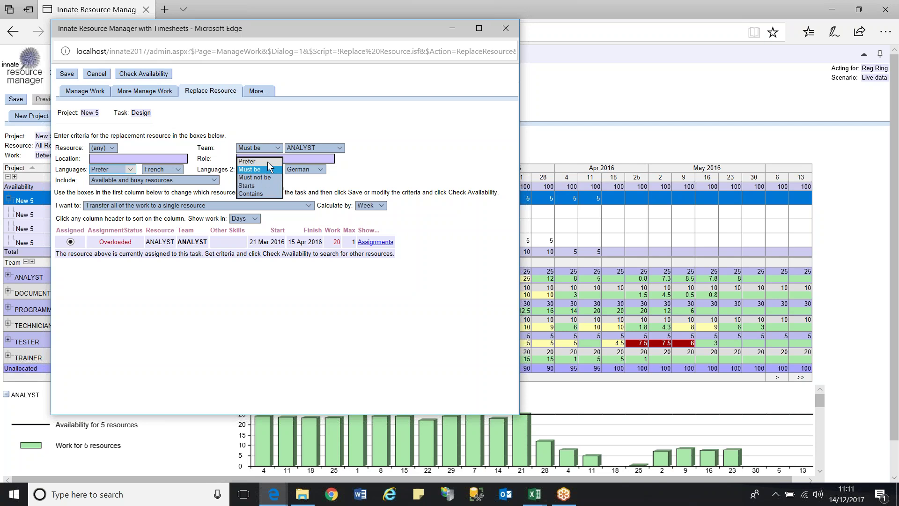
click(266, 161)
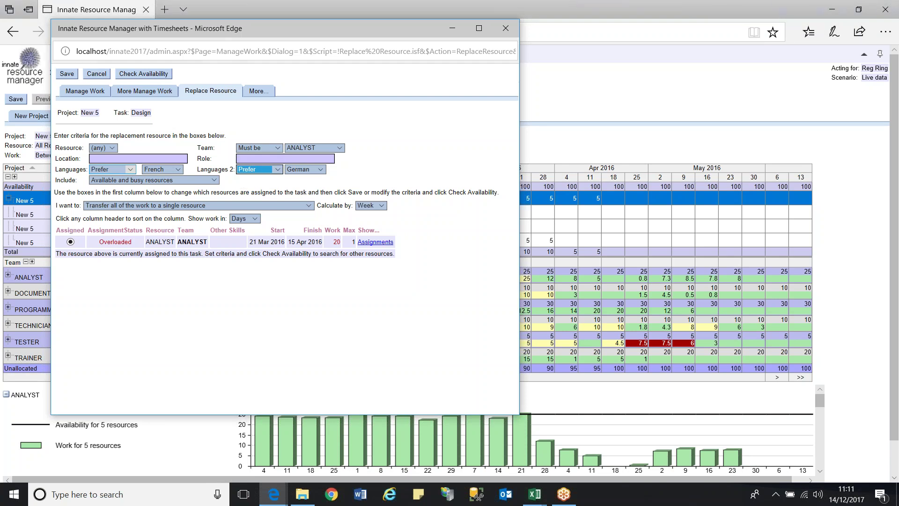
click(145, 76)
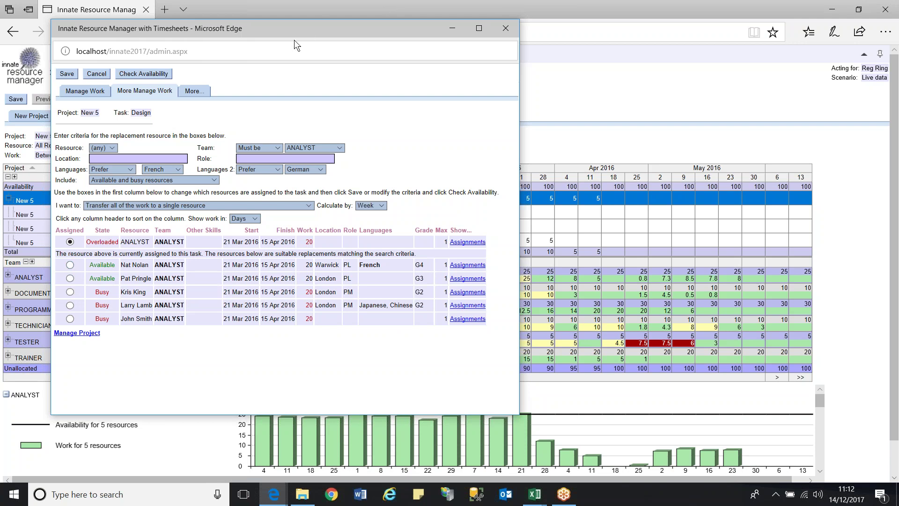
drag(310, 26, 310, 36)
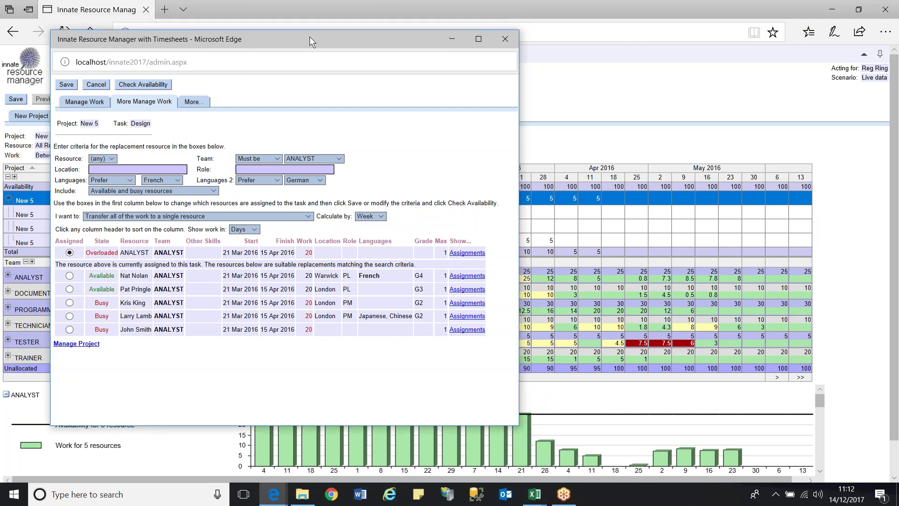
click(506, 41)
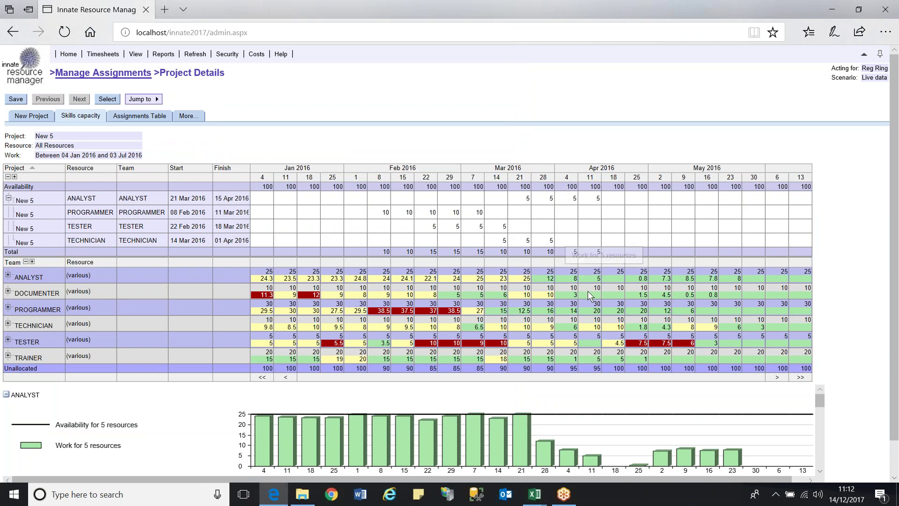
- Expand the ANALYST team and transfer the ANALYST assignment's work for the weeks of 21 March–11 April 2016 to its fourth named resource
click(8, 274)
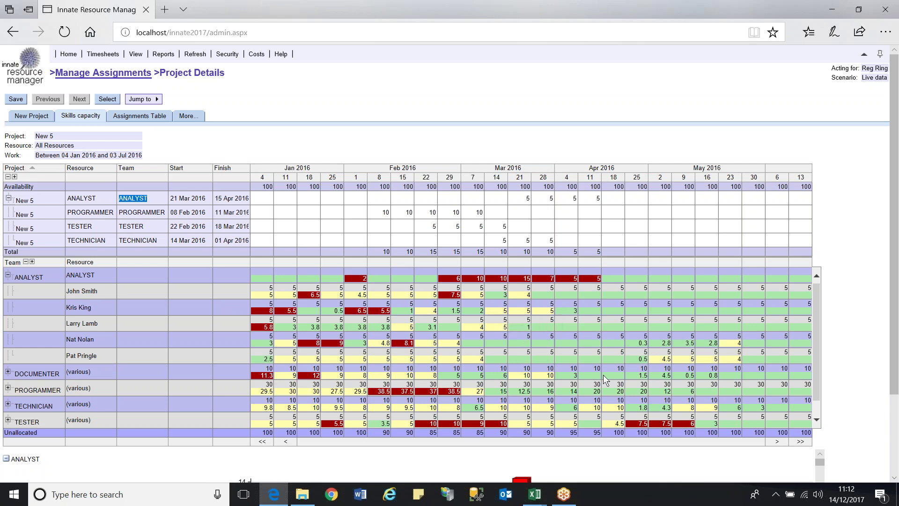
click(522, 197)
drag(521, 198, 591, 197)
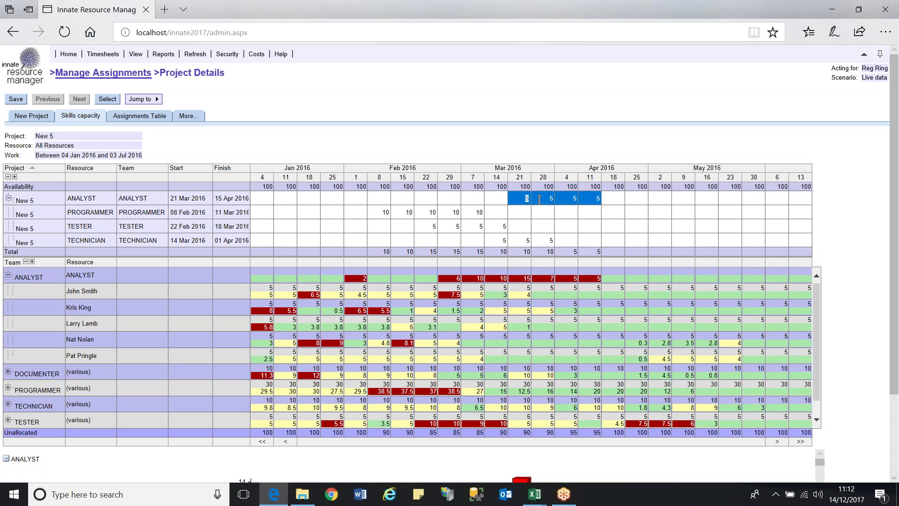
drag(539, 199, 533, 345)
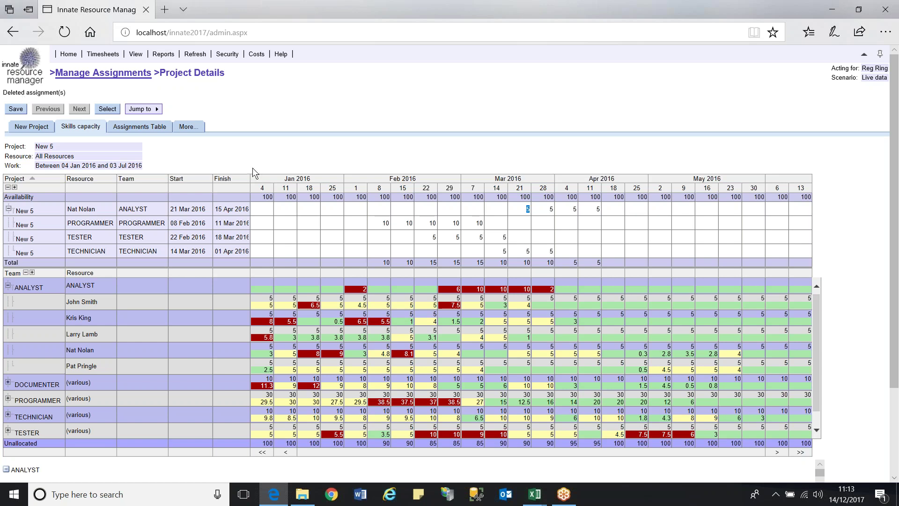
click(539, 16)
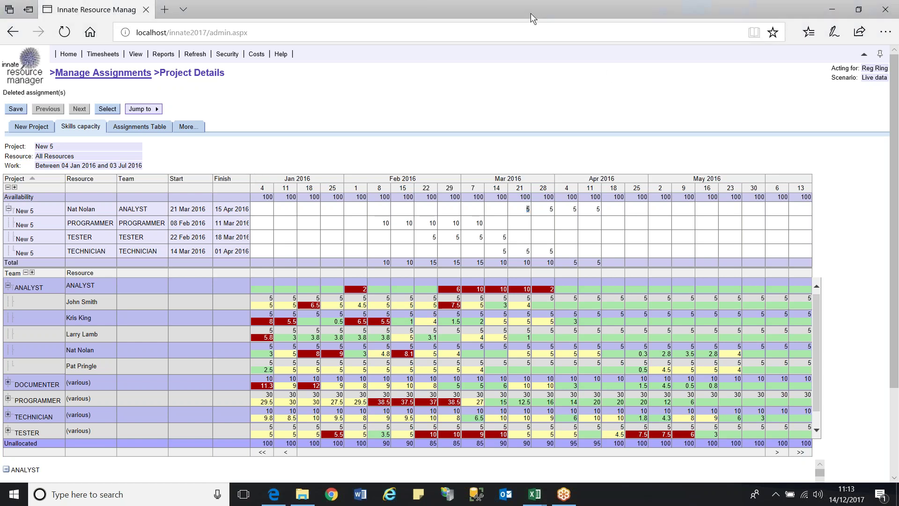